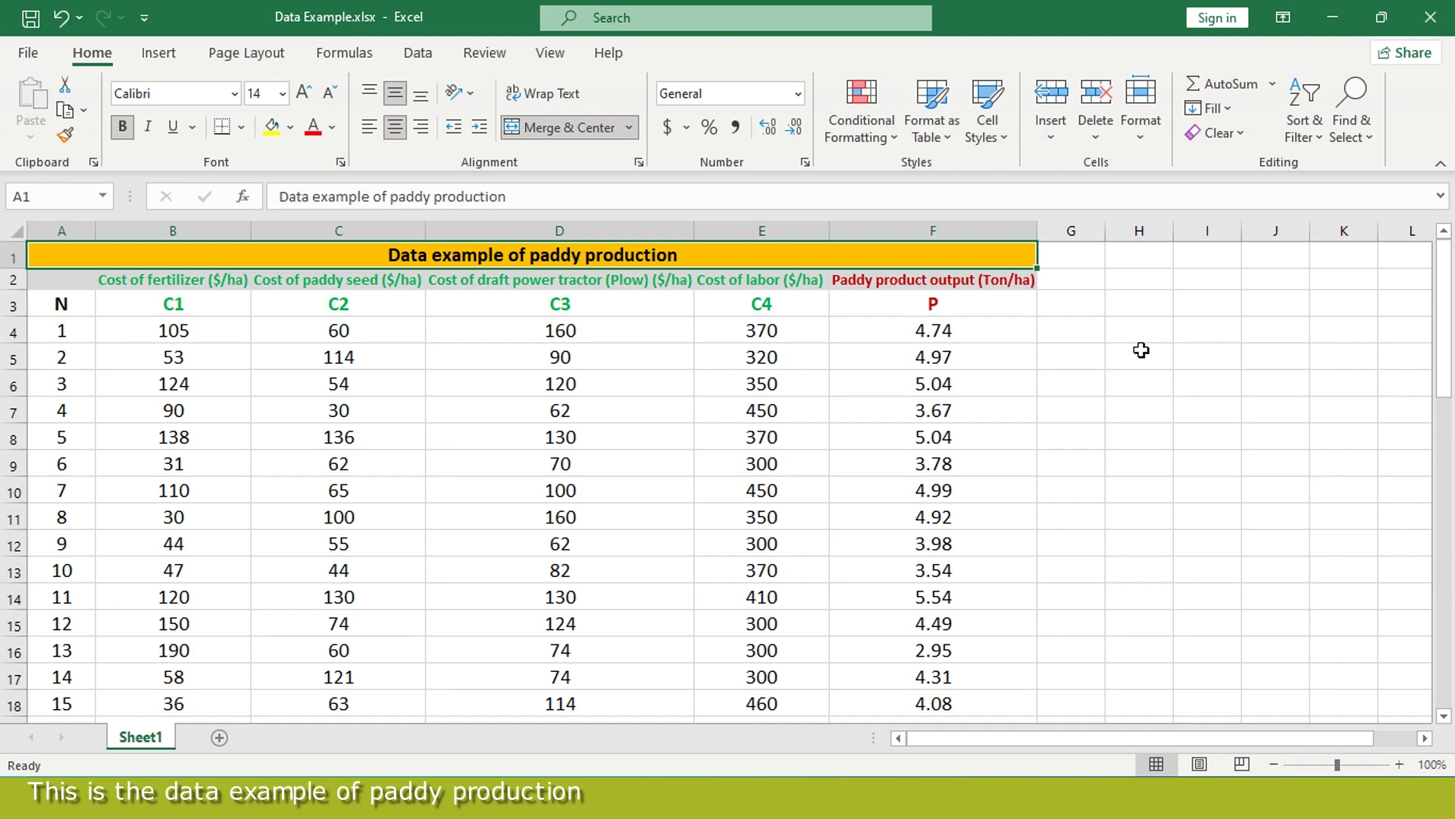
Highlight the C1, C2, C3, C4 and P column headers in the paddy table.
left_click(206, 279)
left_click_drag(217, 294, 217, 303)
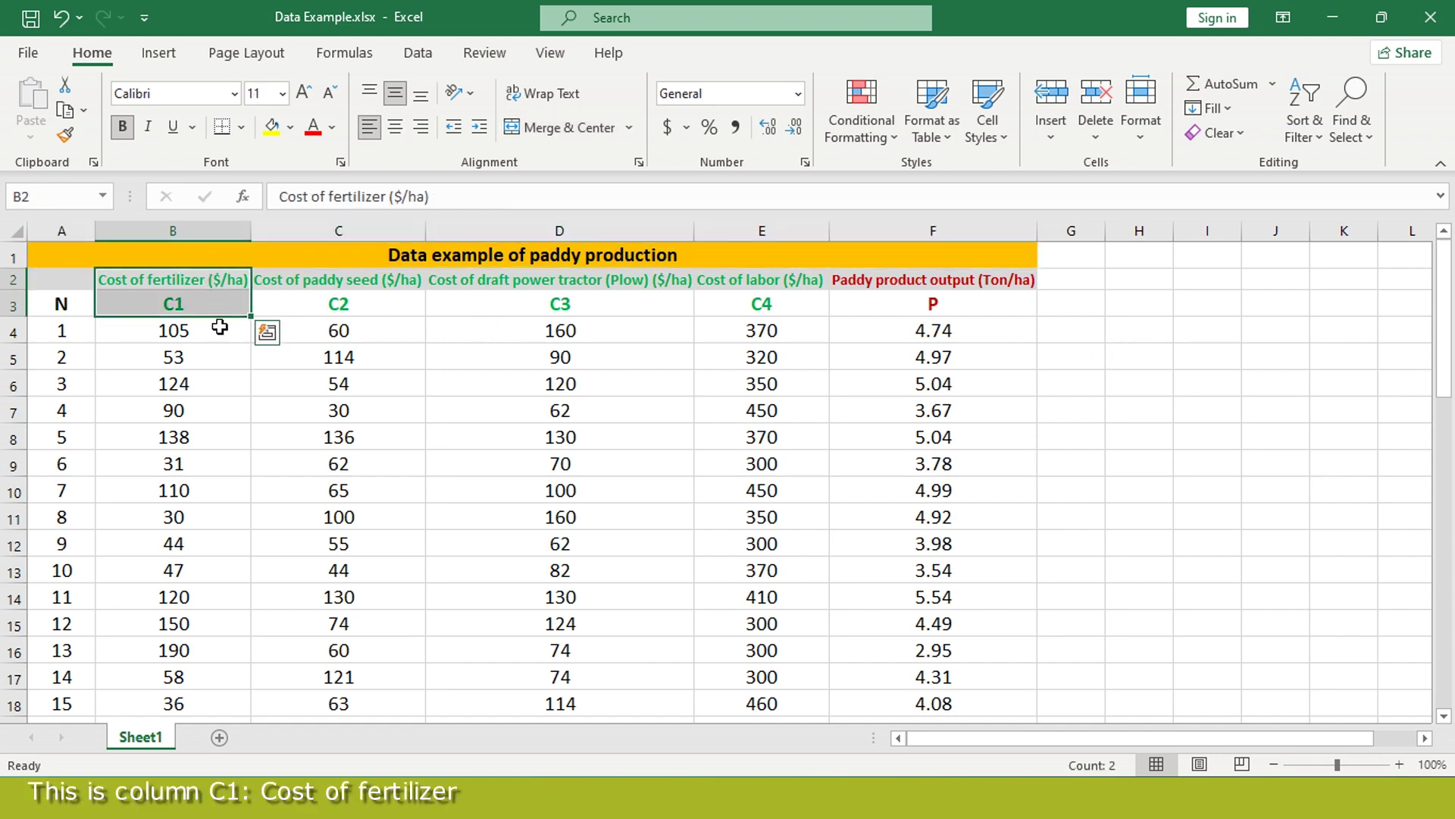
left_click_drag(394, 279, 396, 302)
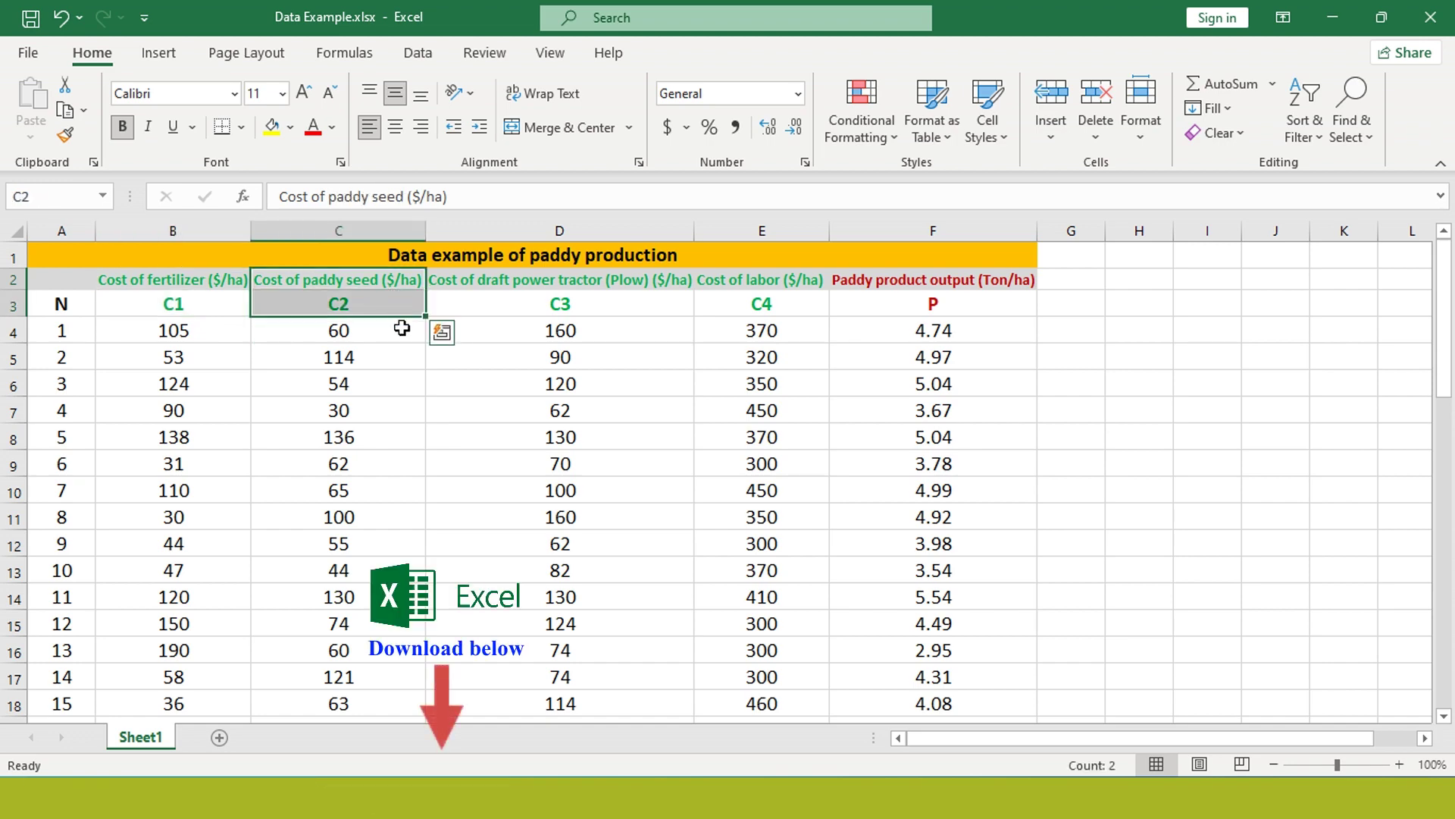
left_click_drag(635, 282, 649, 318)
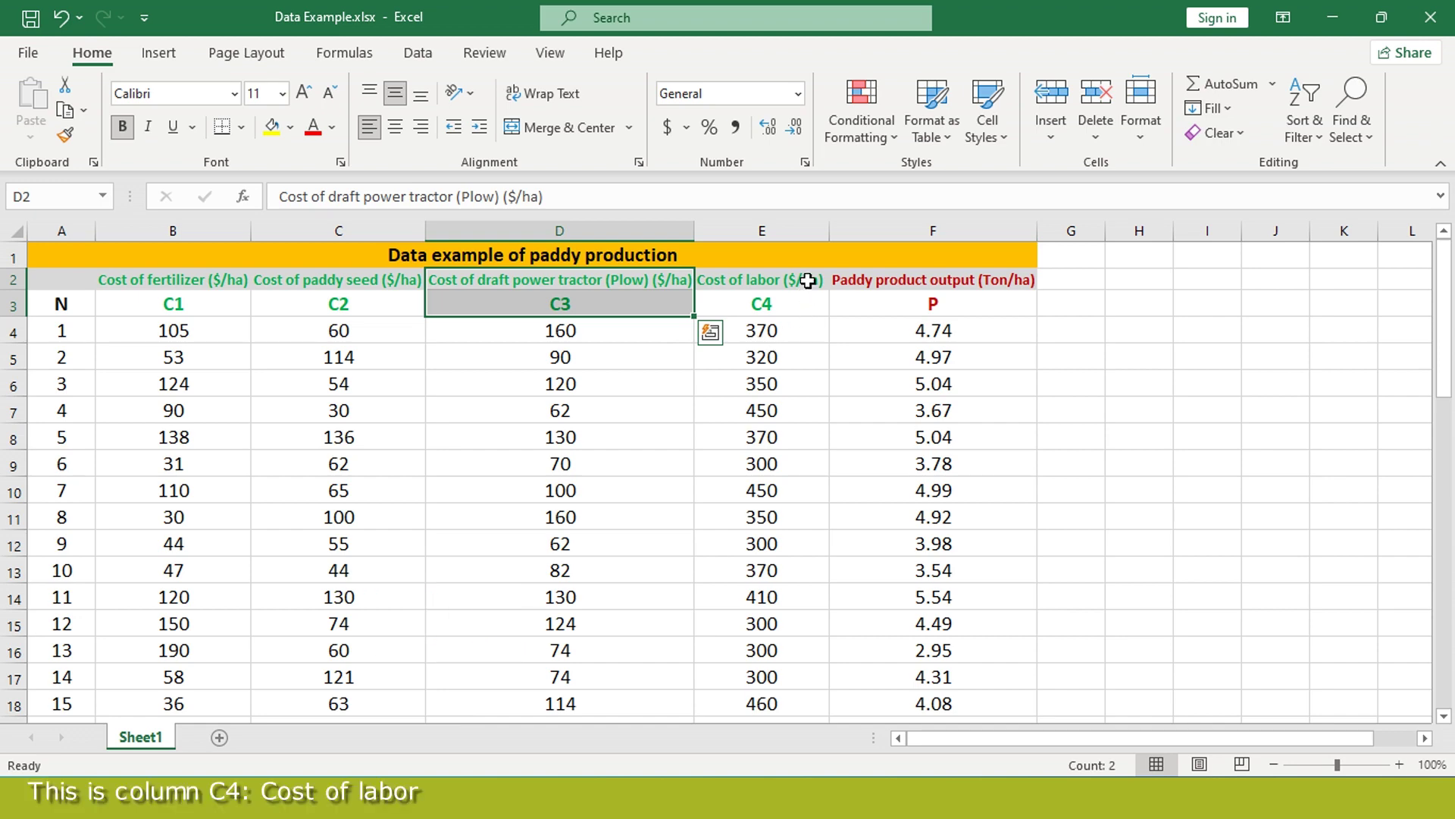
left_click_drag(809, 280, 812, 312)
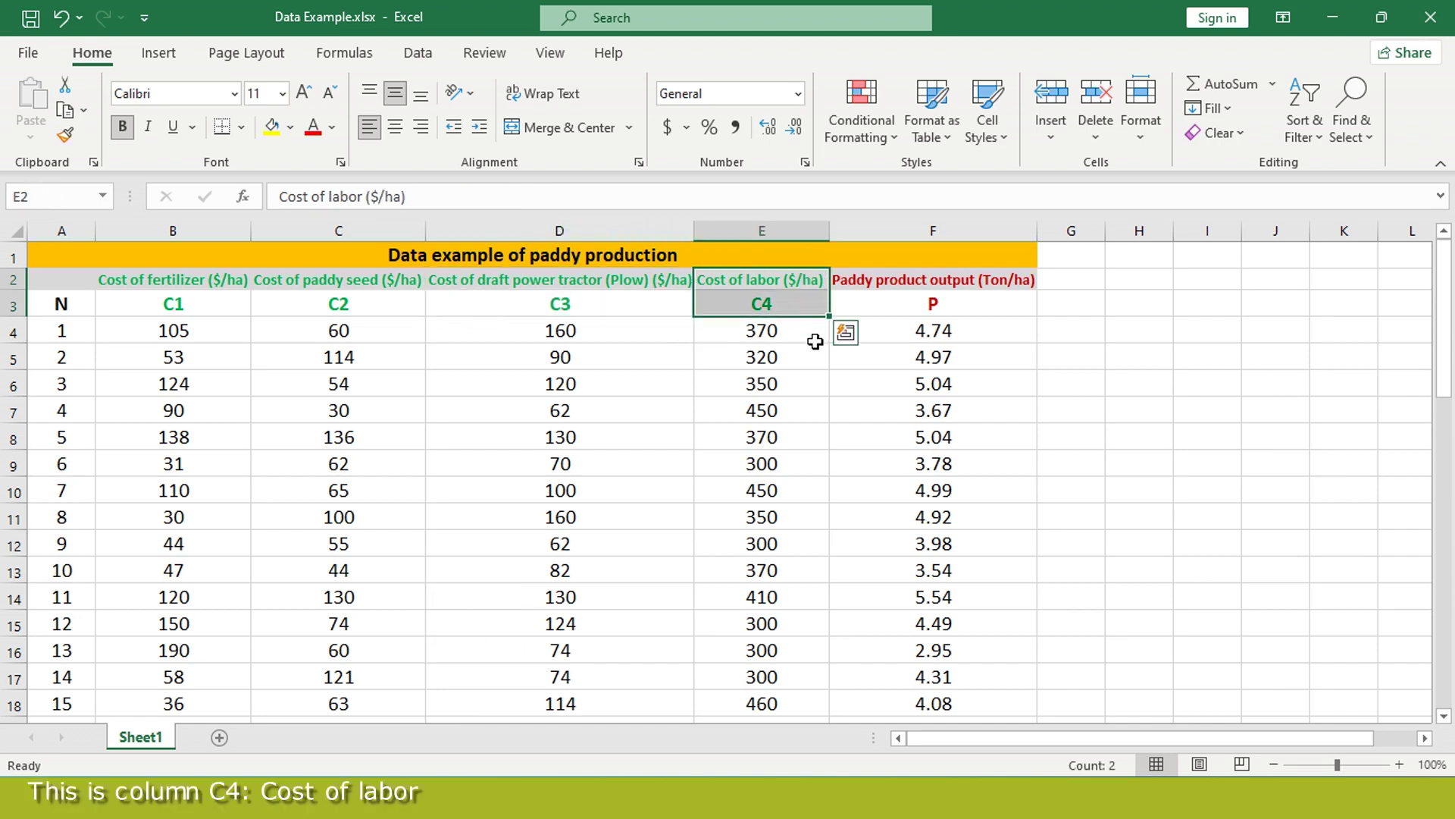
left_click_drag(1006, 278, 1010, 326)
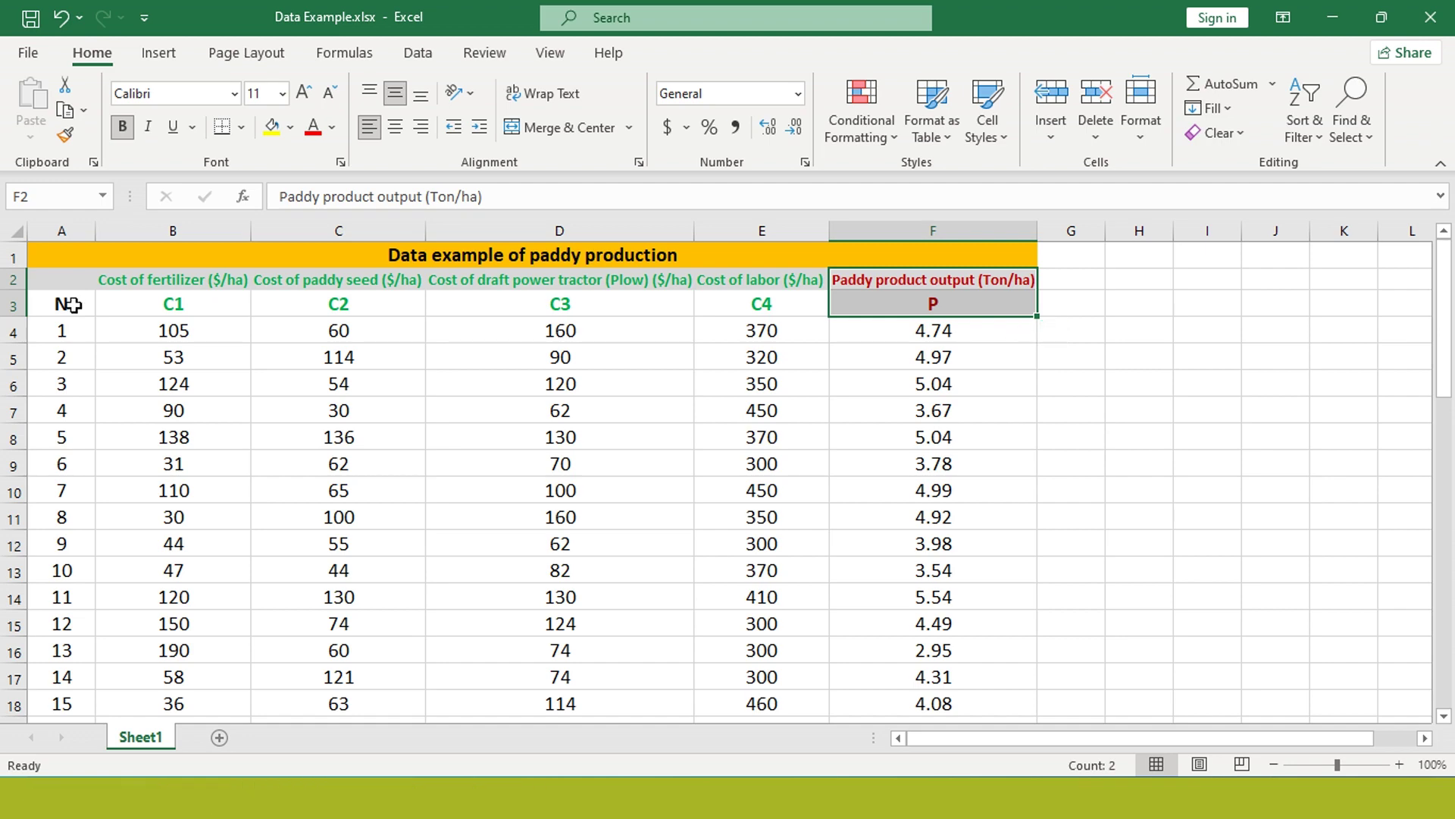
Copy the whole paddy table, from the N header down to the last row.
left_click_drag(72, 304, 949, 661)
right_click(709, 481)
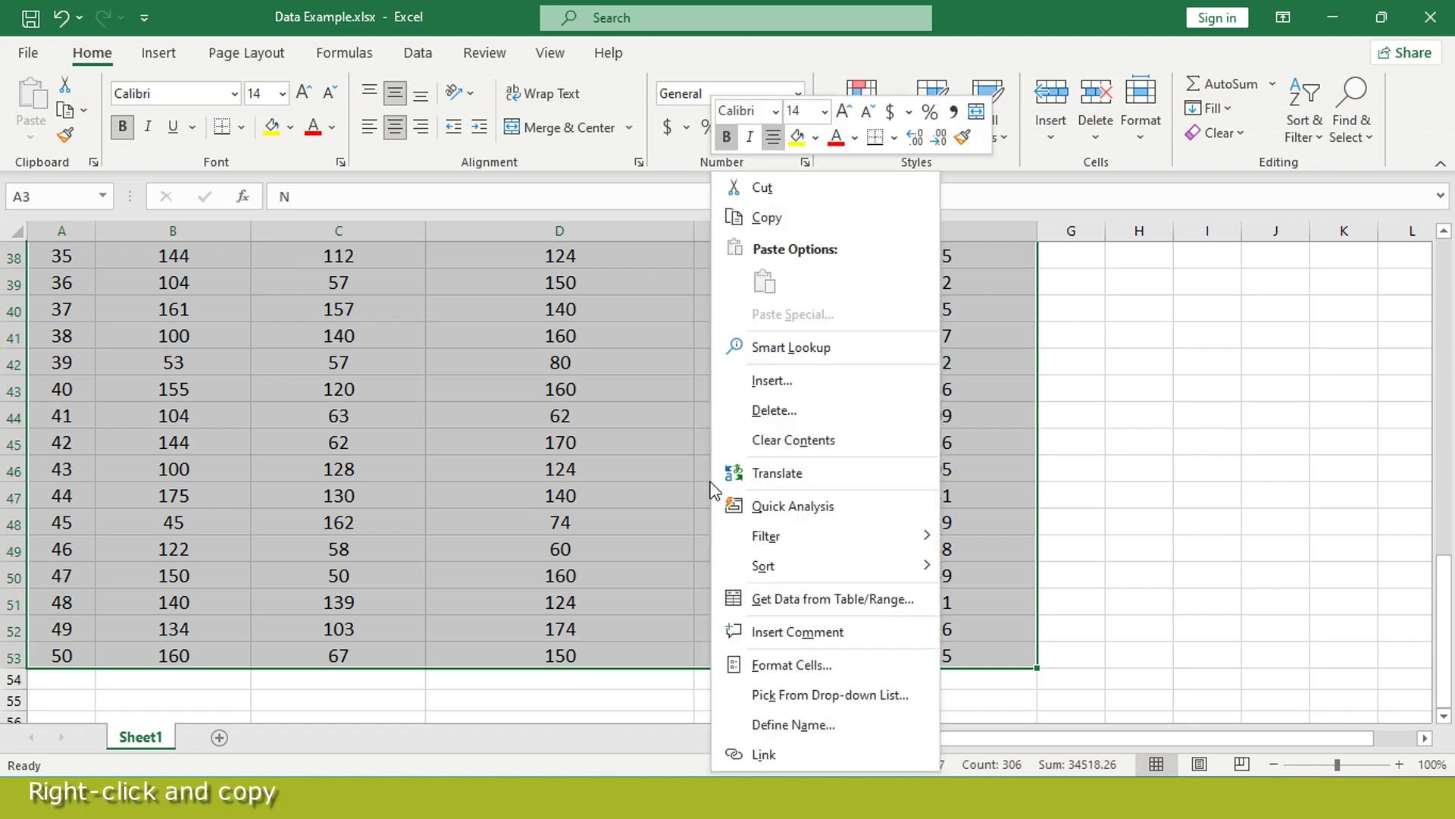
left_click(765, 218)
scroll(1228, 436, "up", 12)
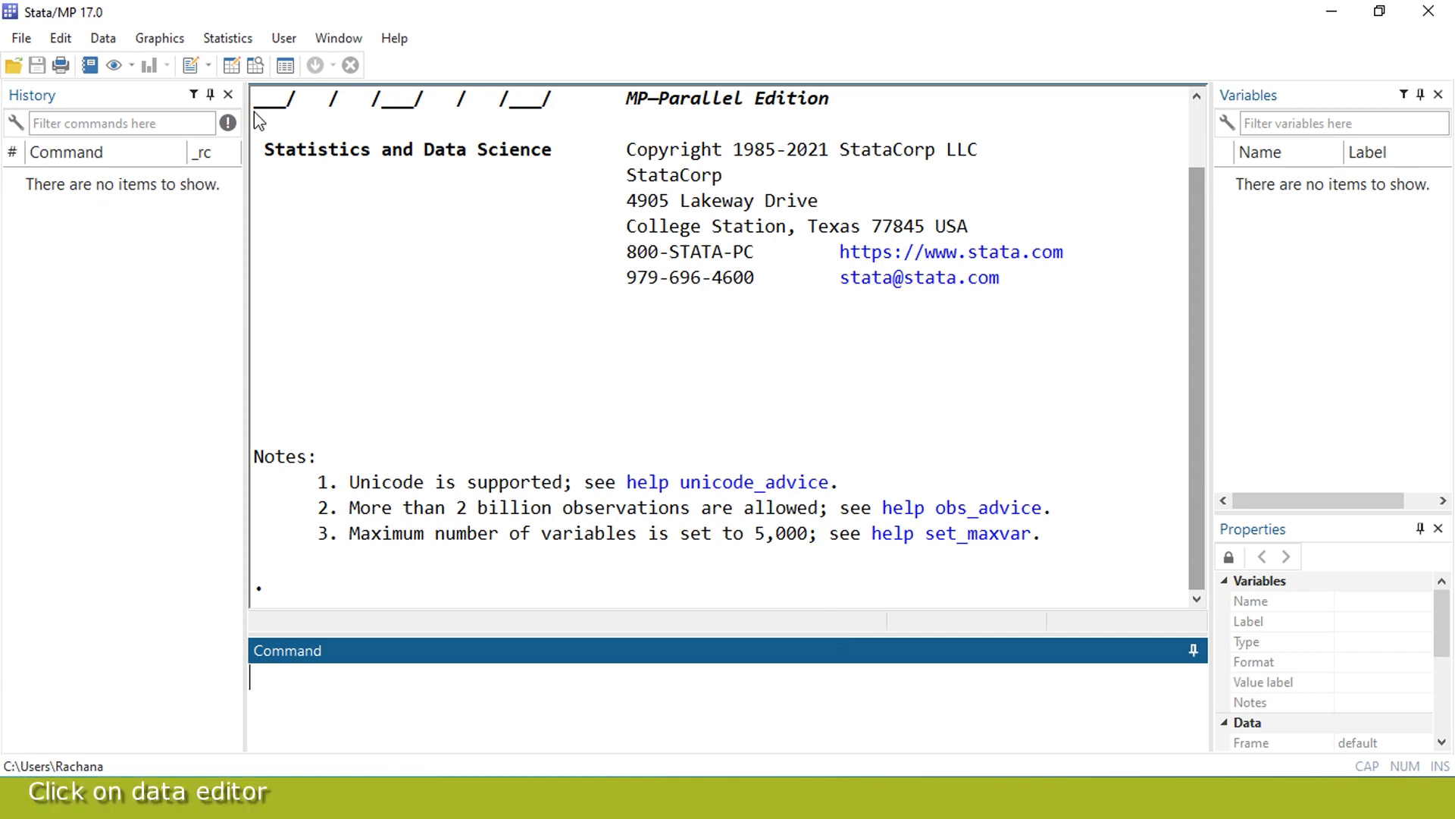
Paste the table into the Data Editor with the first row as variable names (n, c1–c4, p).
left_click(232, 66)
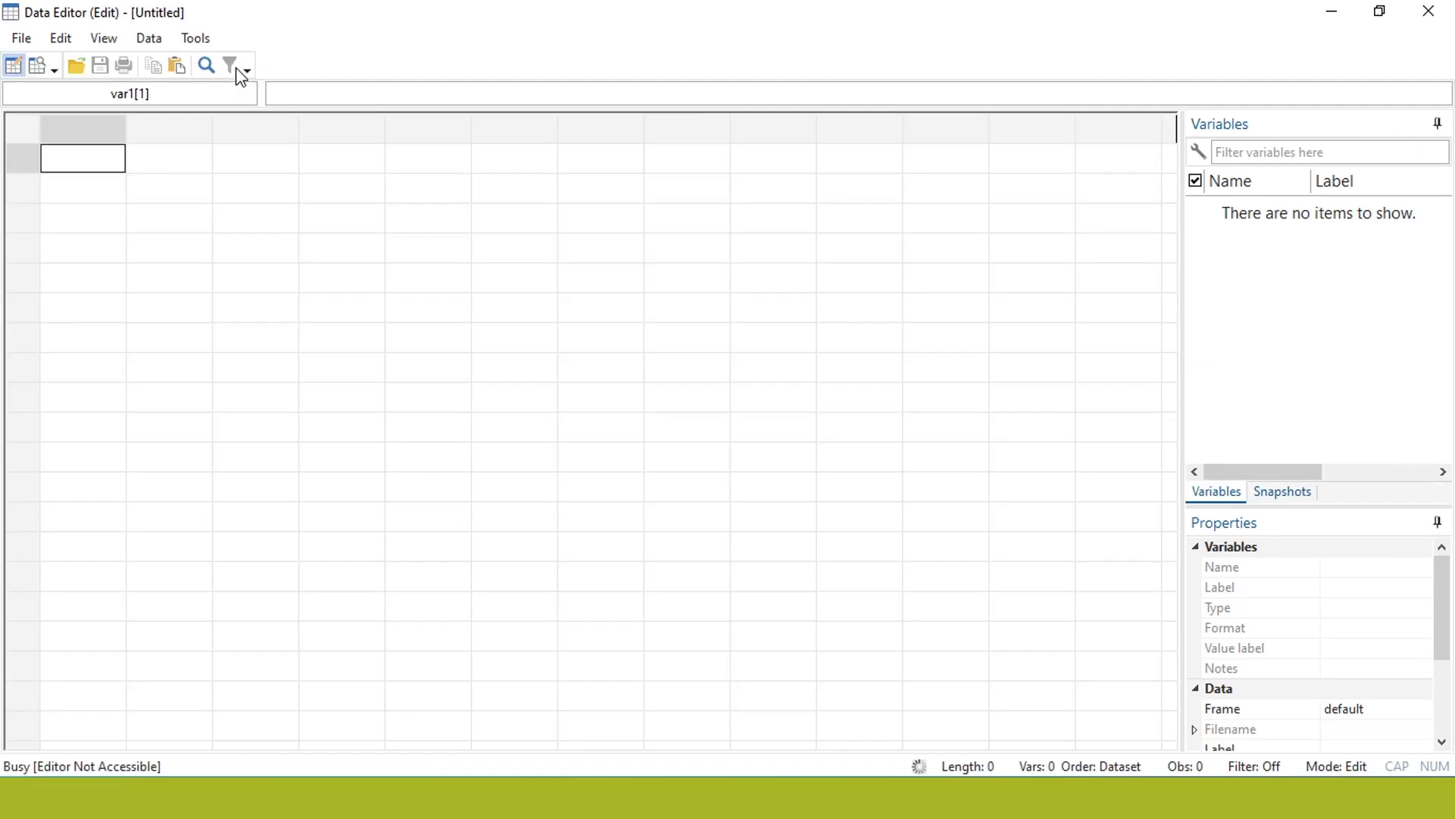
right_click(82, 156)
left_click(109, 190)
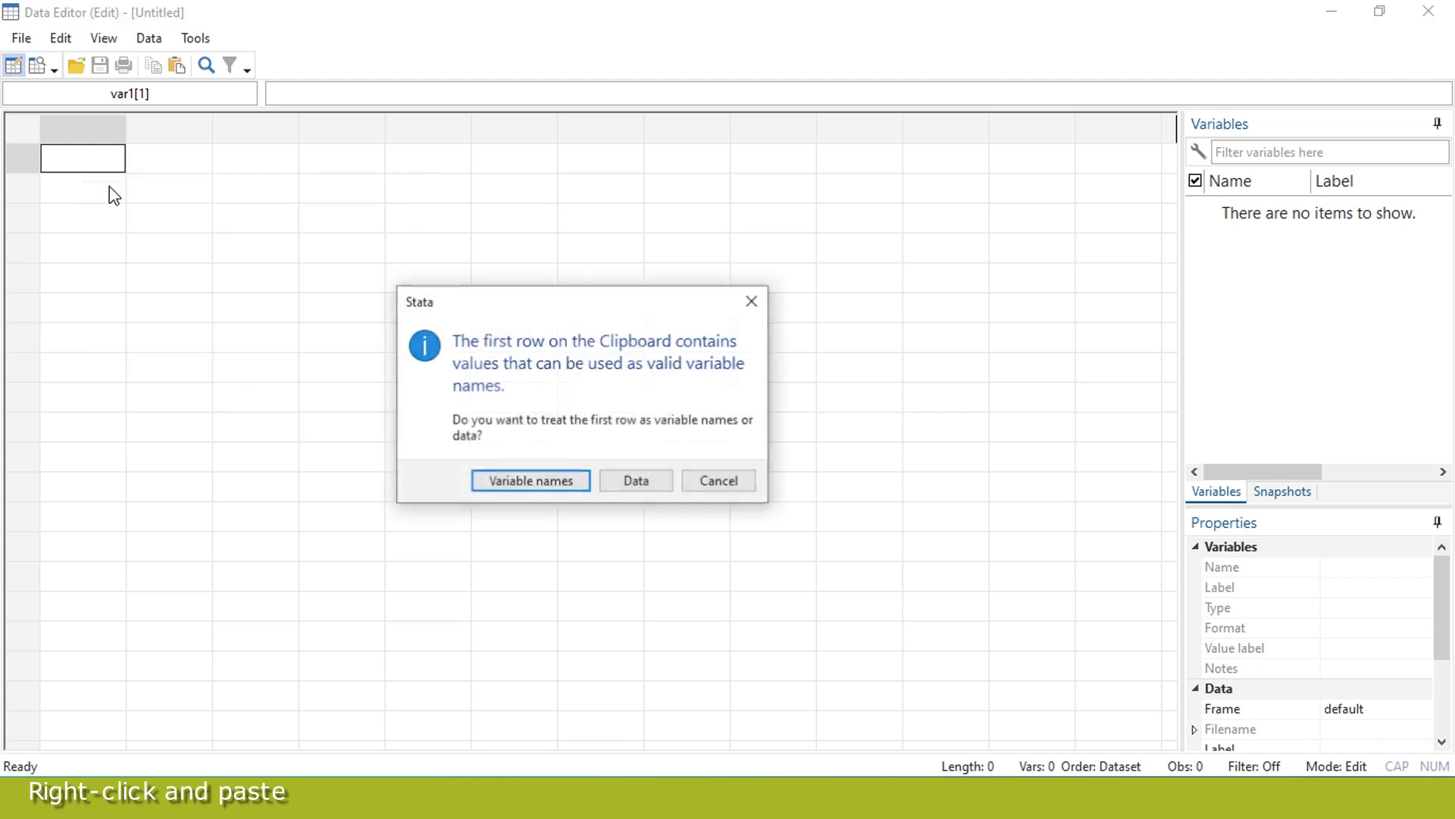
left_click(518, 485)
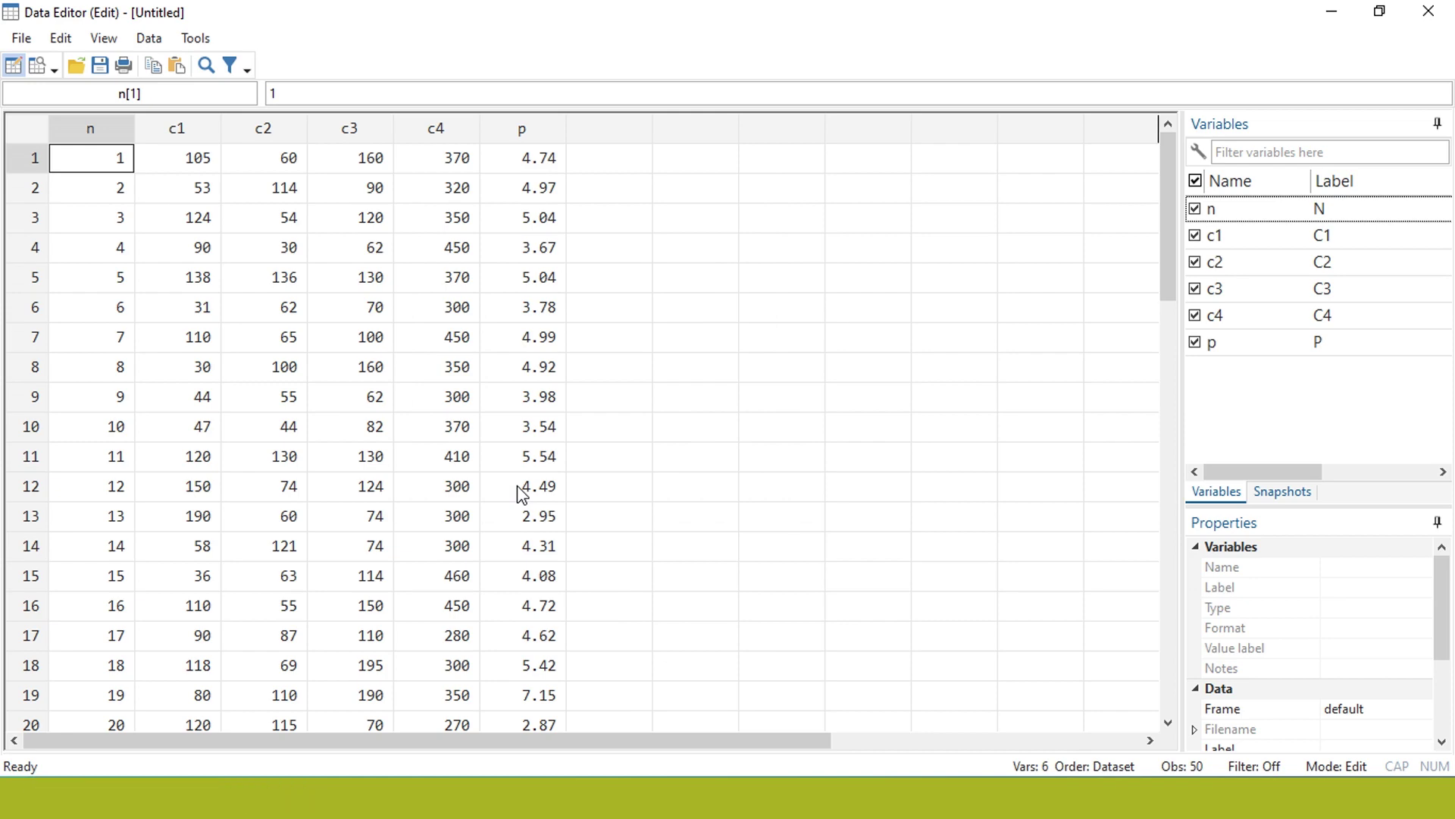
left_click(1331, 17)
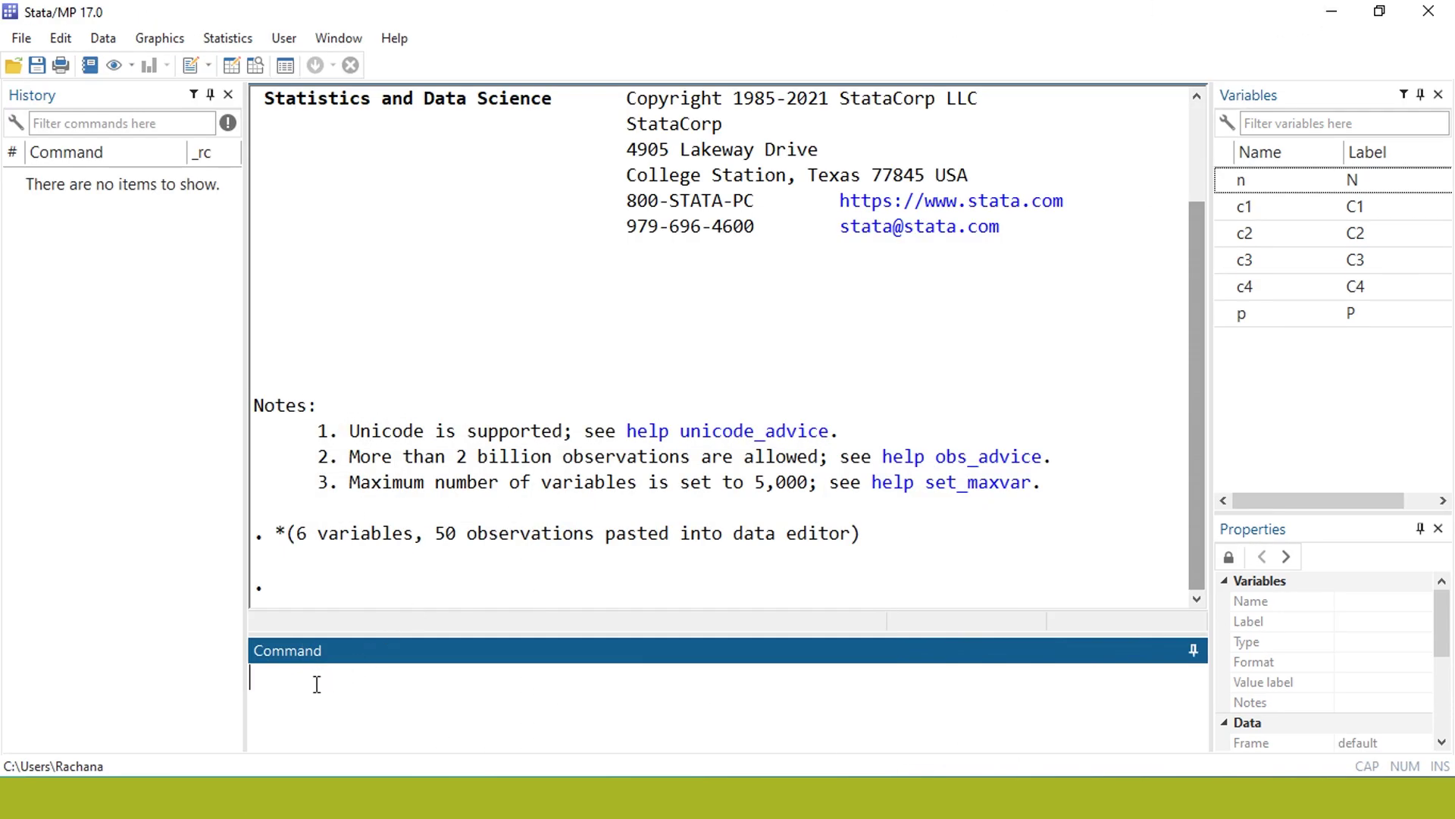
Build and run gen lnc1=ln(c1), inserting c1 from the Variables panel.
left_click(256, 674)
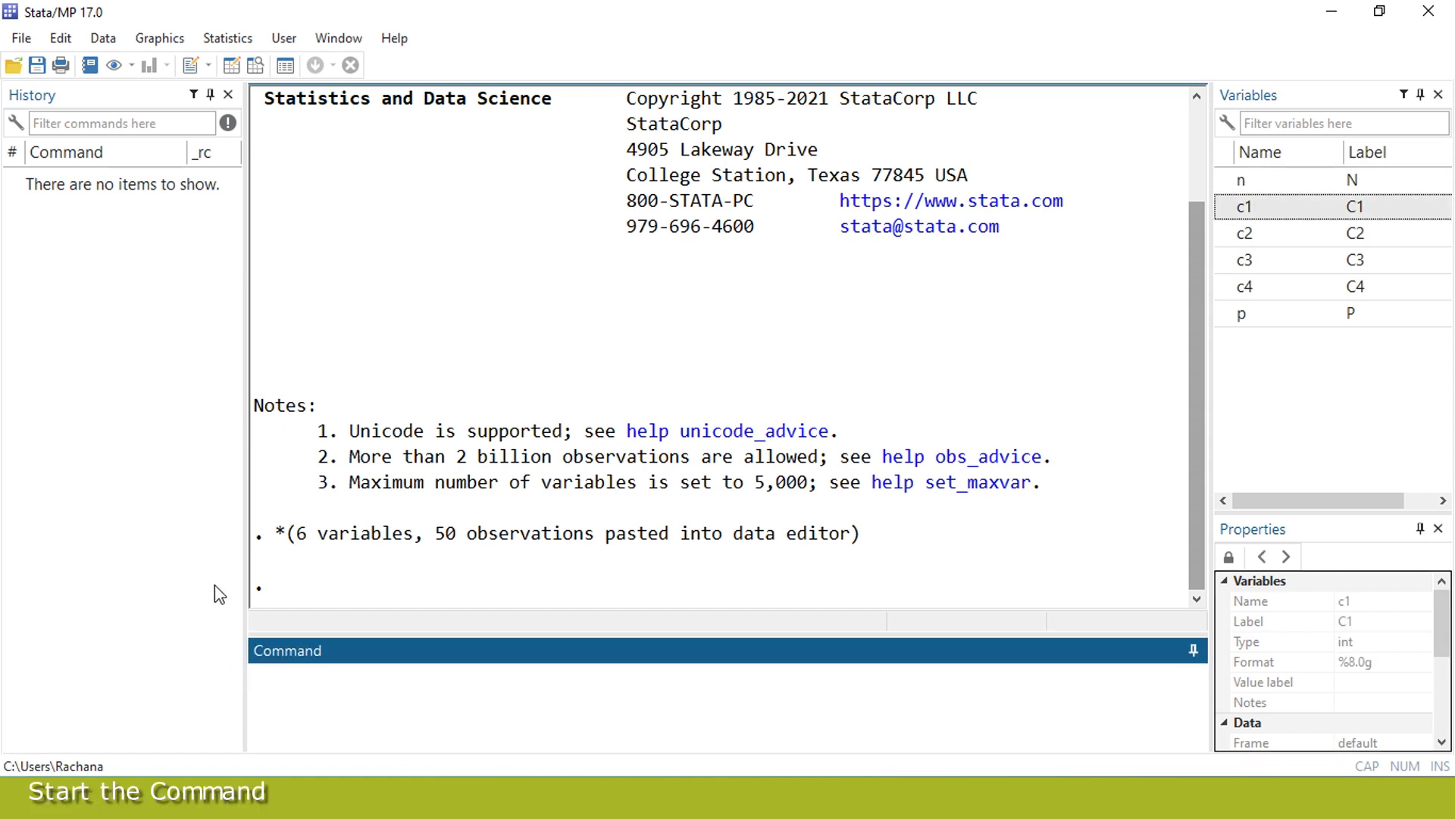
type("gen ln")
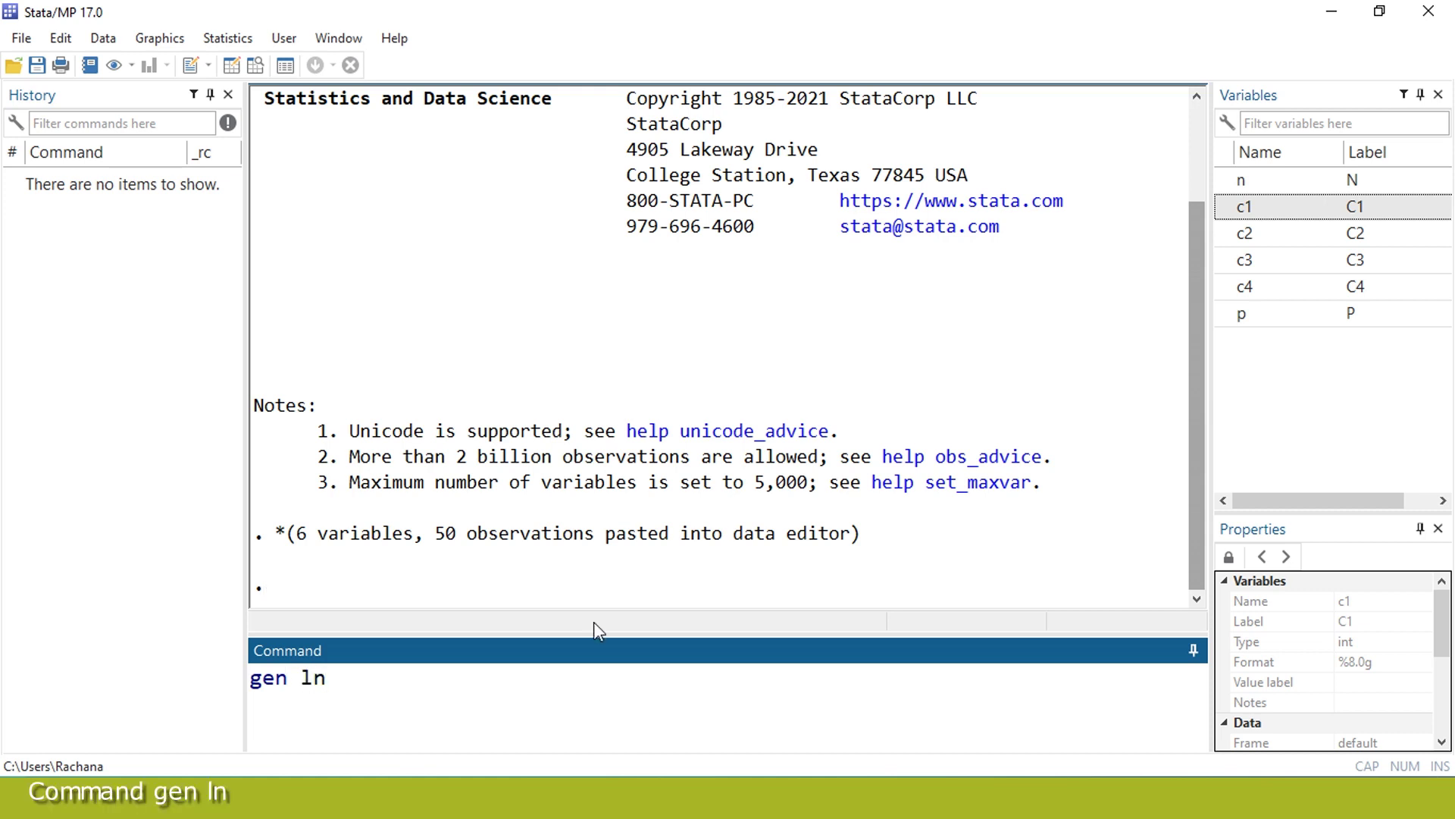
double_click(1232, 214)
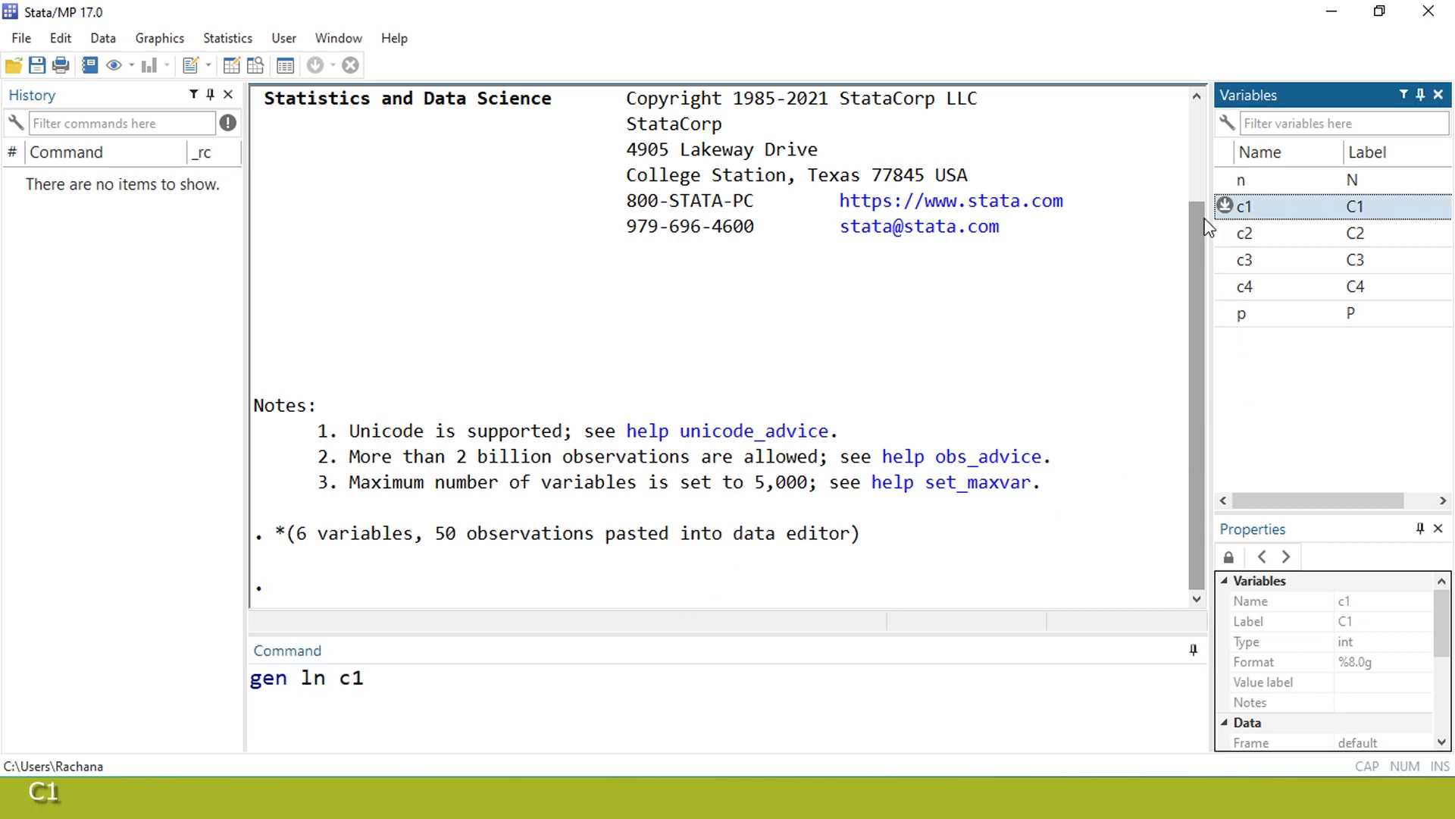
left_click(341, 681)
key("BackSpace")
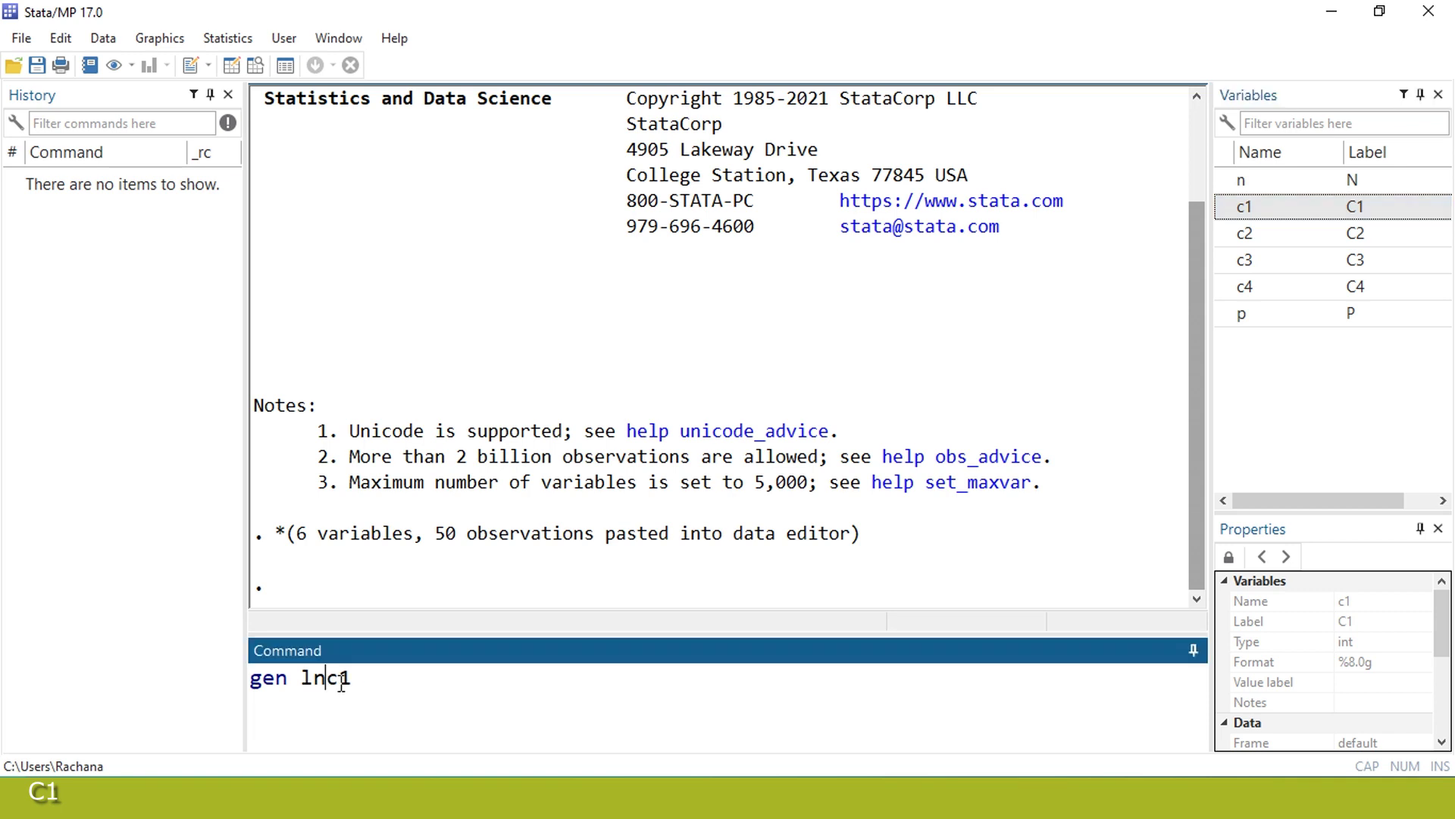
left_click(365, 679)
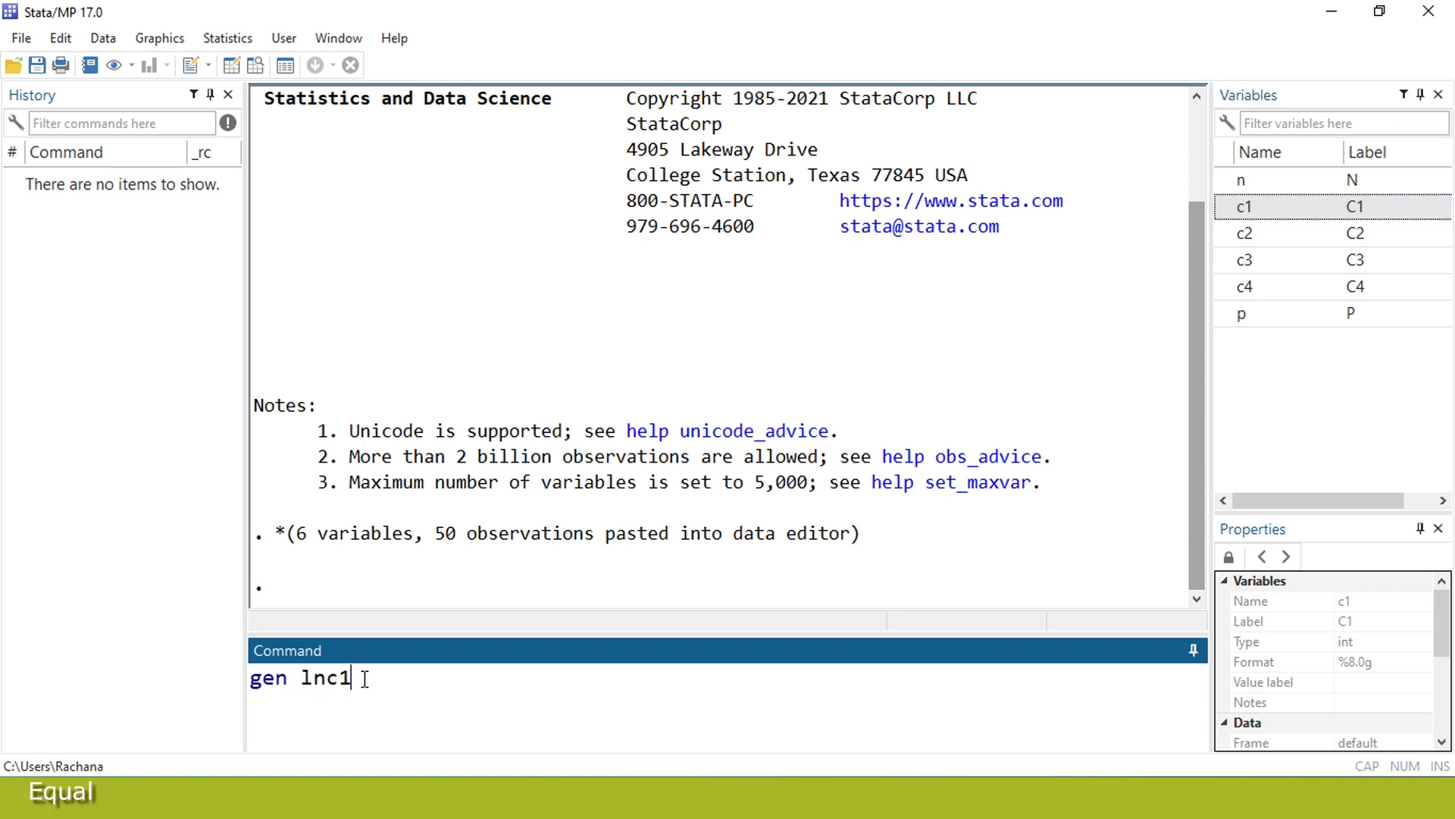
type("=ln(")
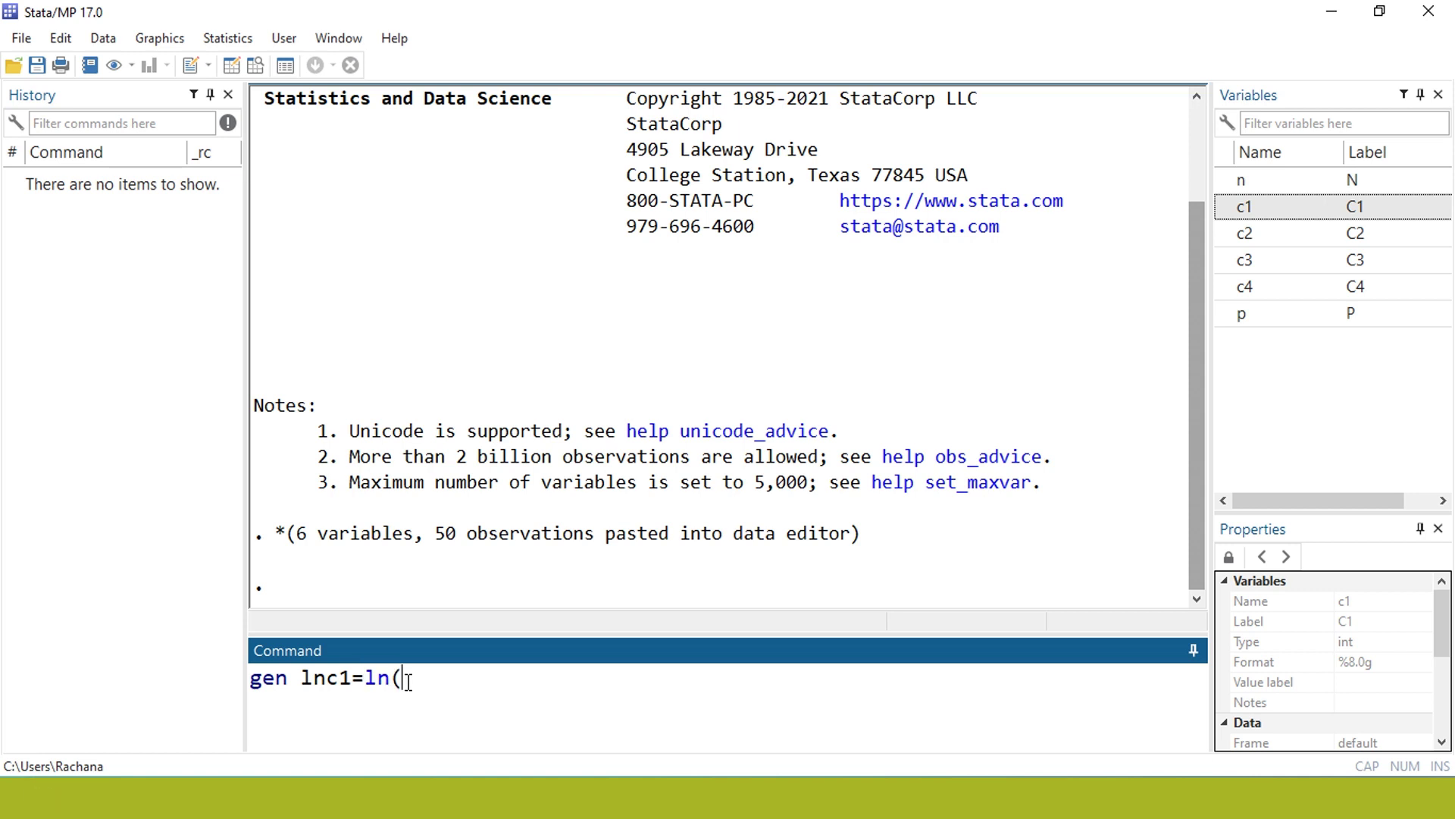
left_click(1227, 210)
left_click(432, 696)
key("Left")
key("Left")
key("BackSpace")
left_click(436, 676)
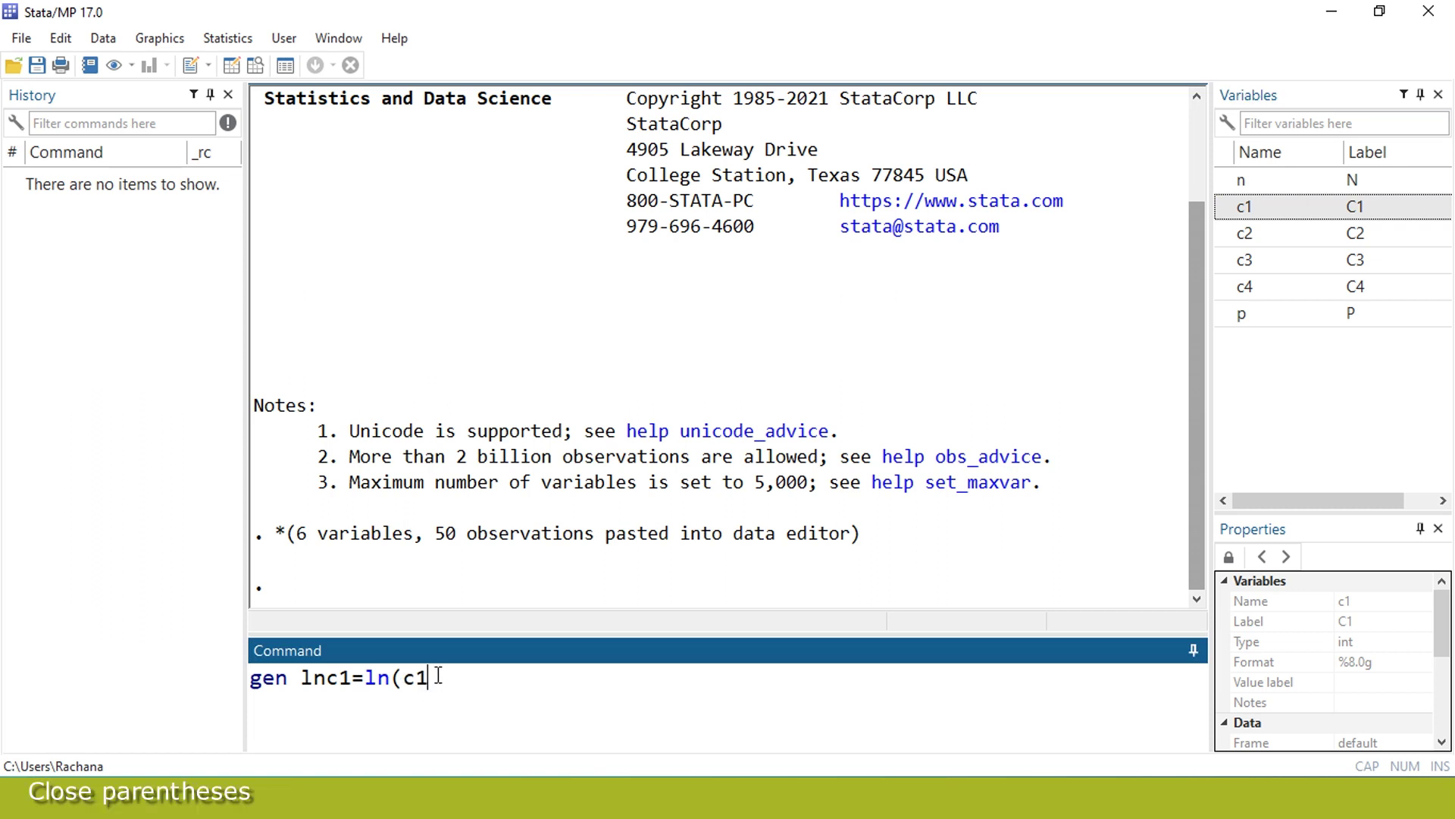
type(")")
key("Return")
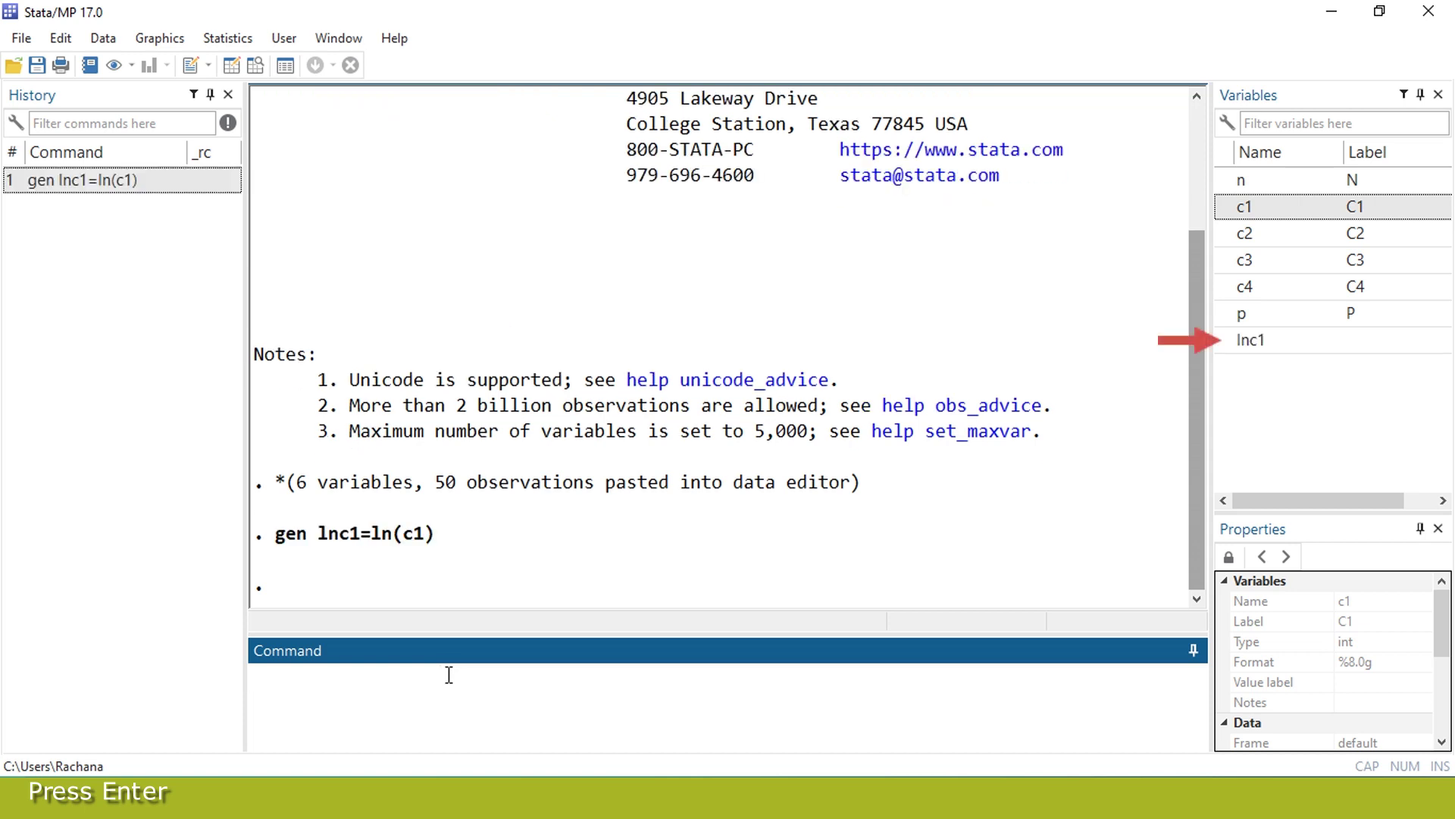
Build and run gen lnc2=ln(c2) to create lnc2.
type("ge")
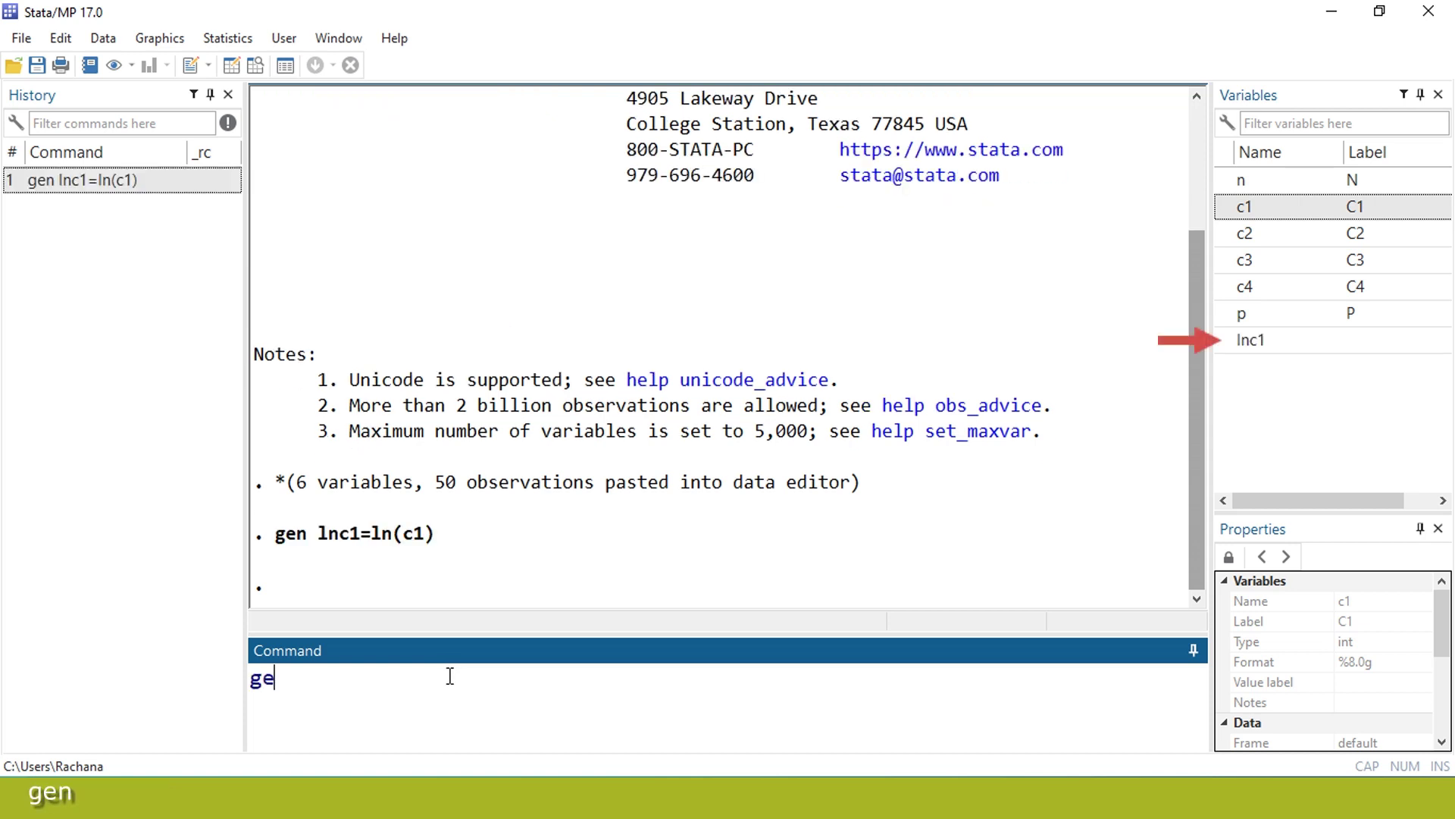
type("n l")
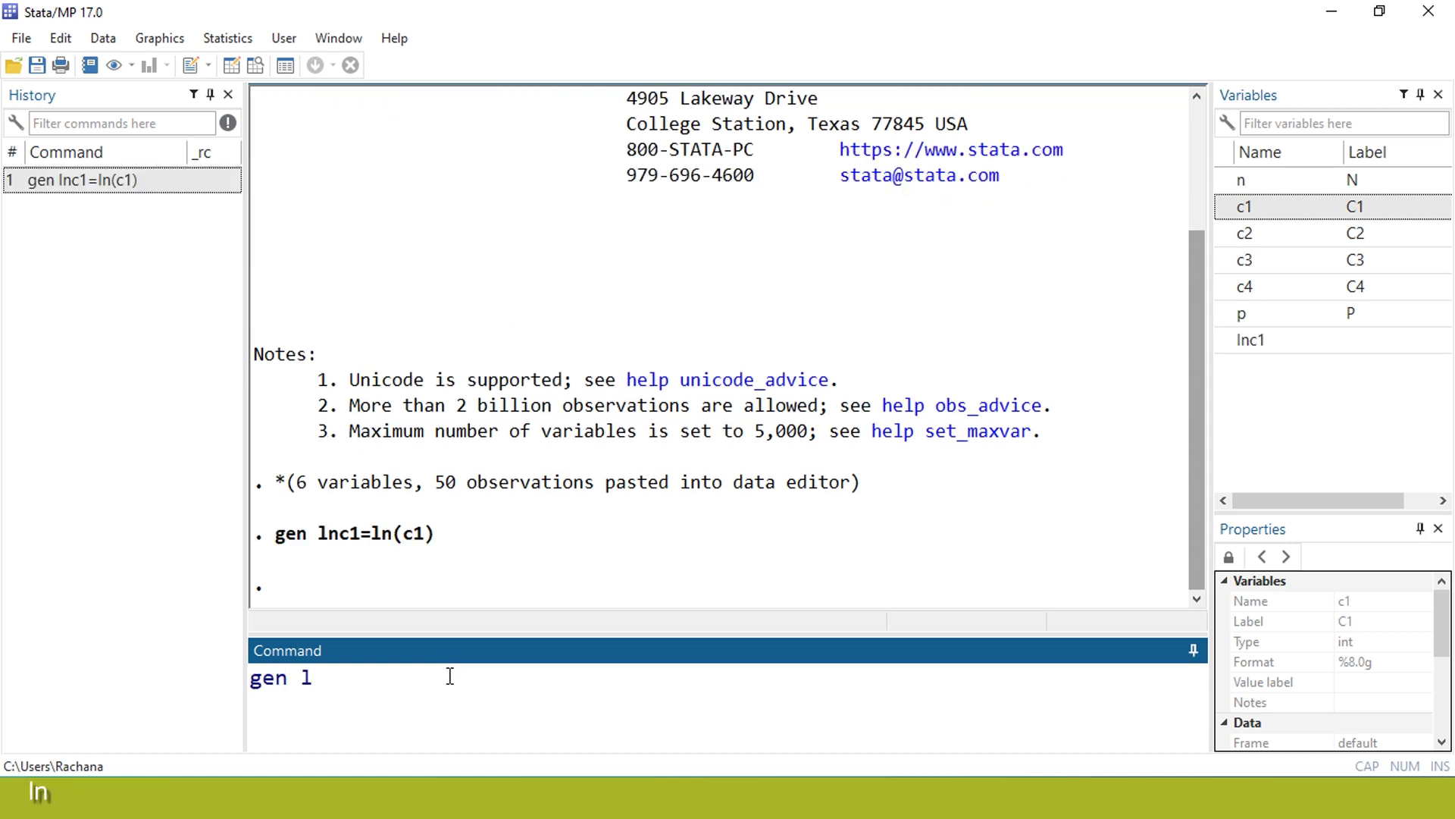
type("n")
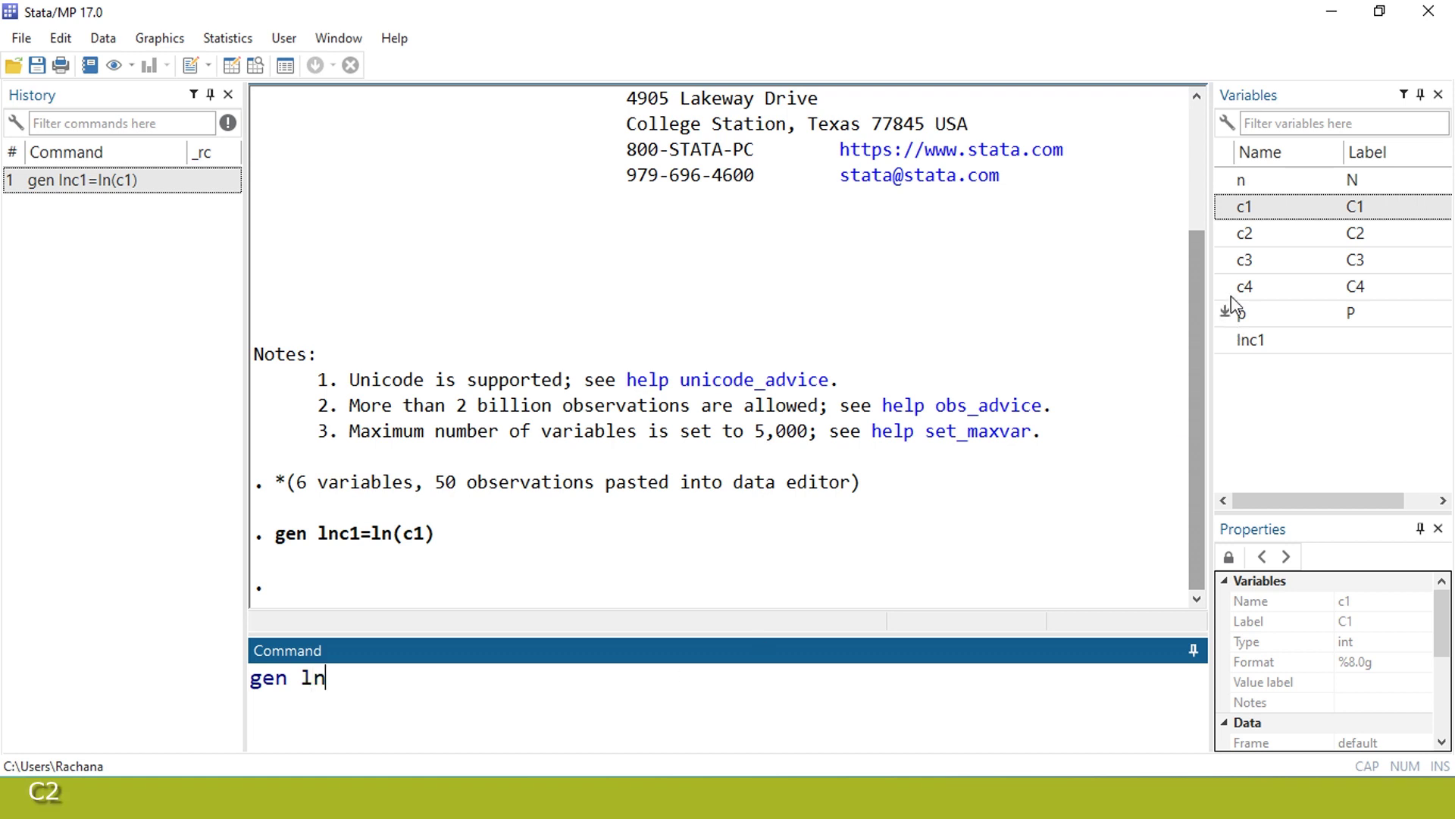
double_click(1245, 233)
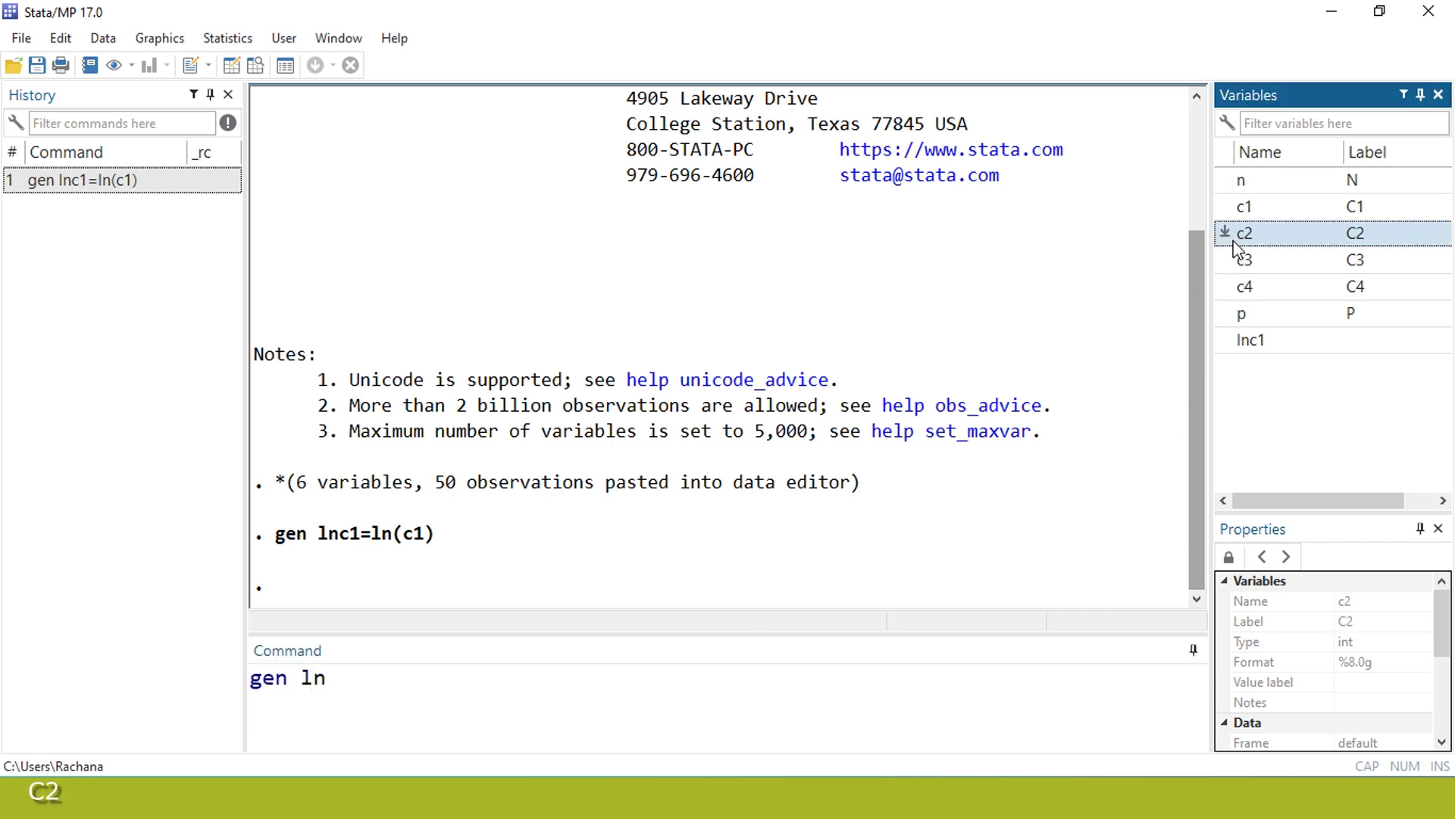
left_click(340, 690)
key("BackSpace")
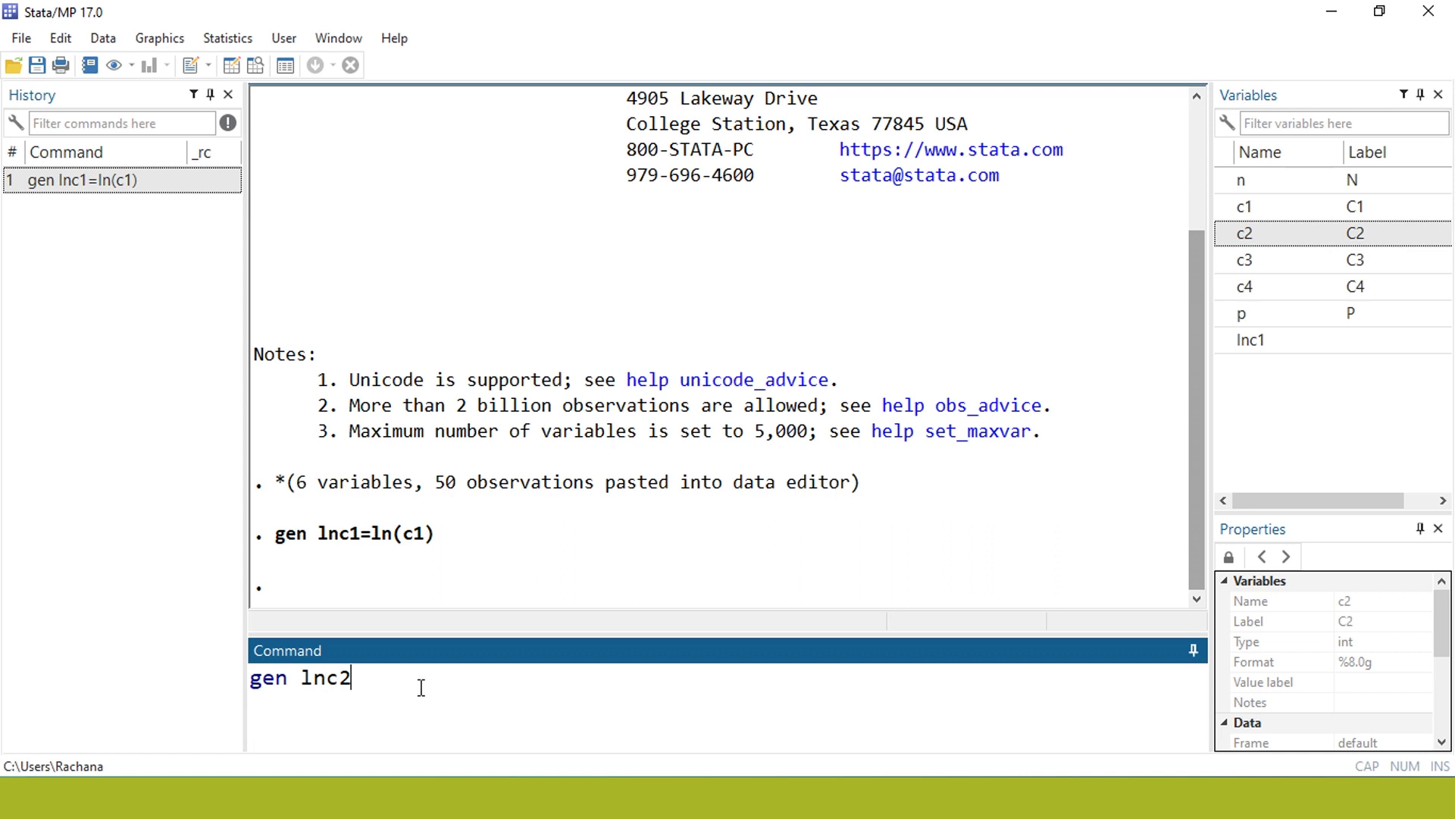
type("=ln(")
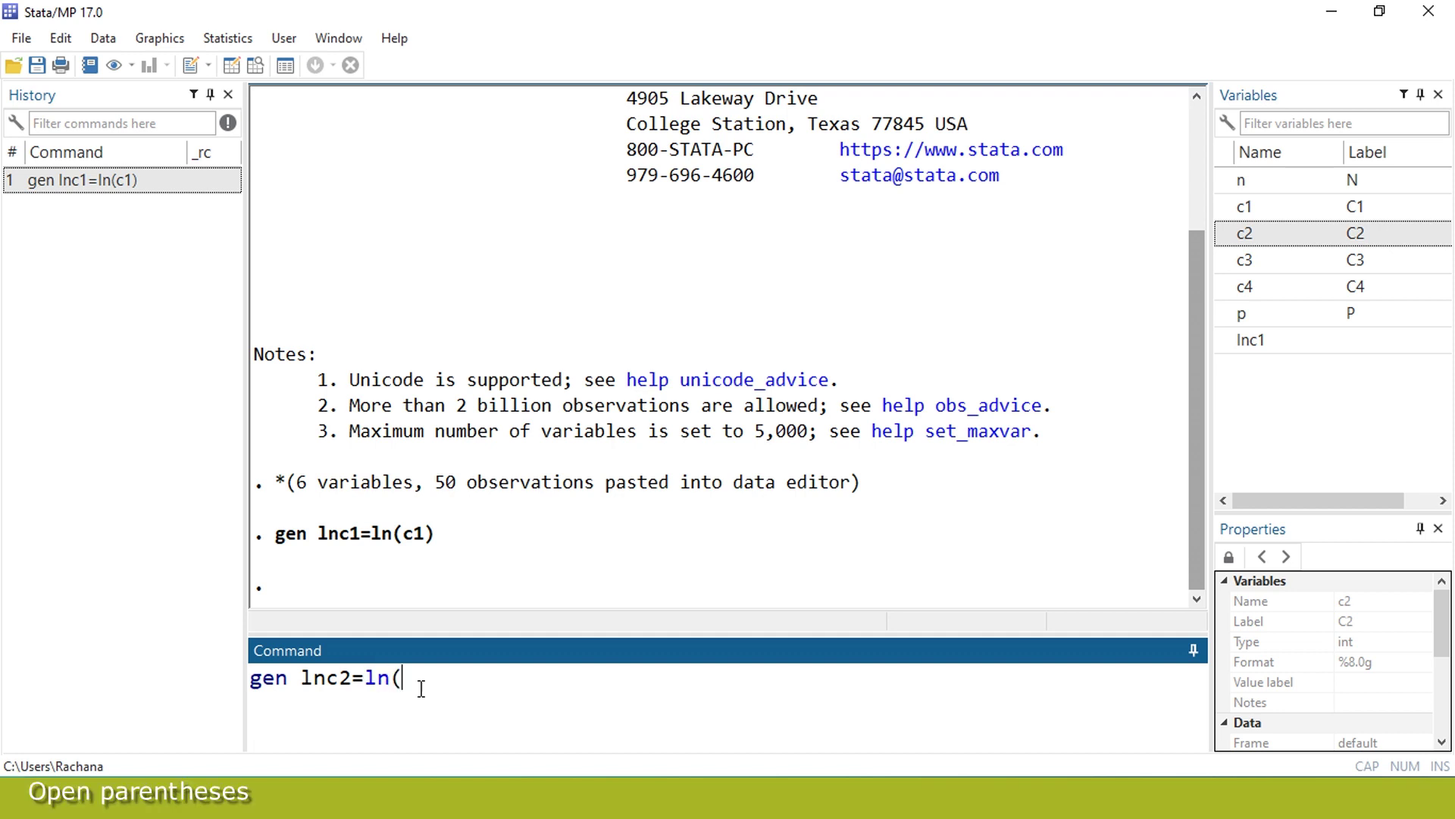
double_click(1225, 234)
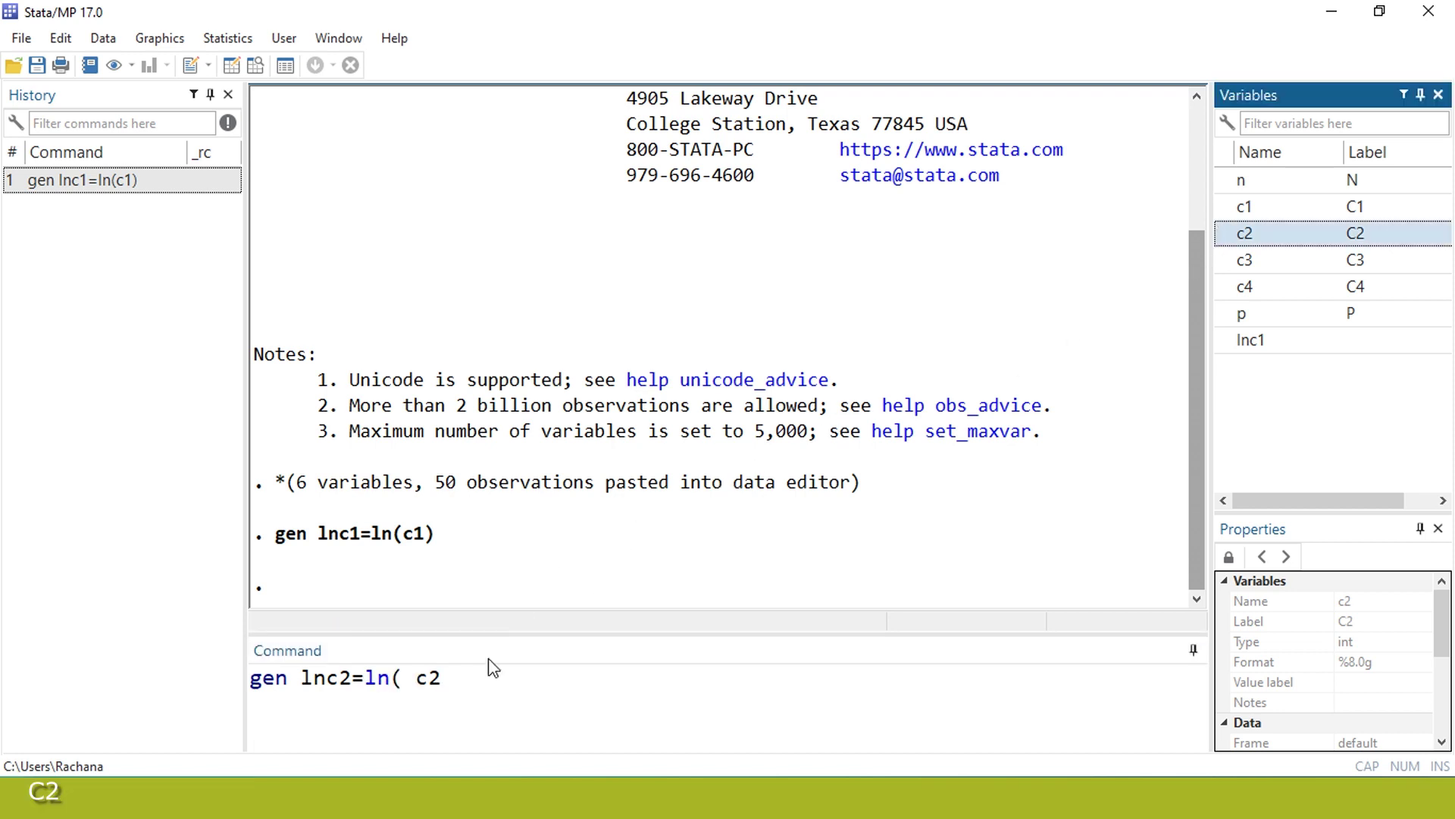
left_click(417, 678)
key("BackSpace")
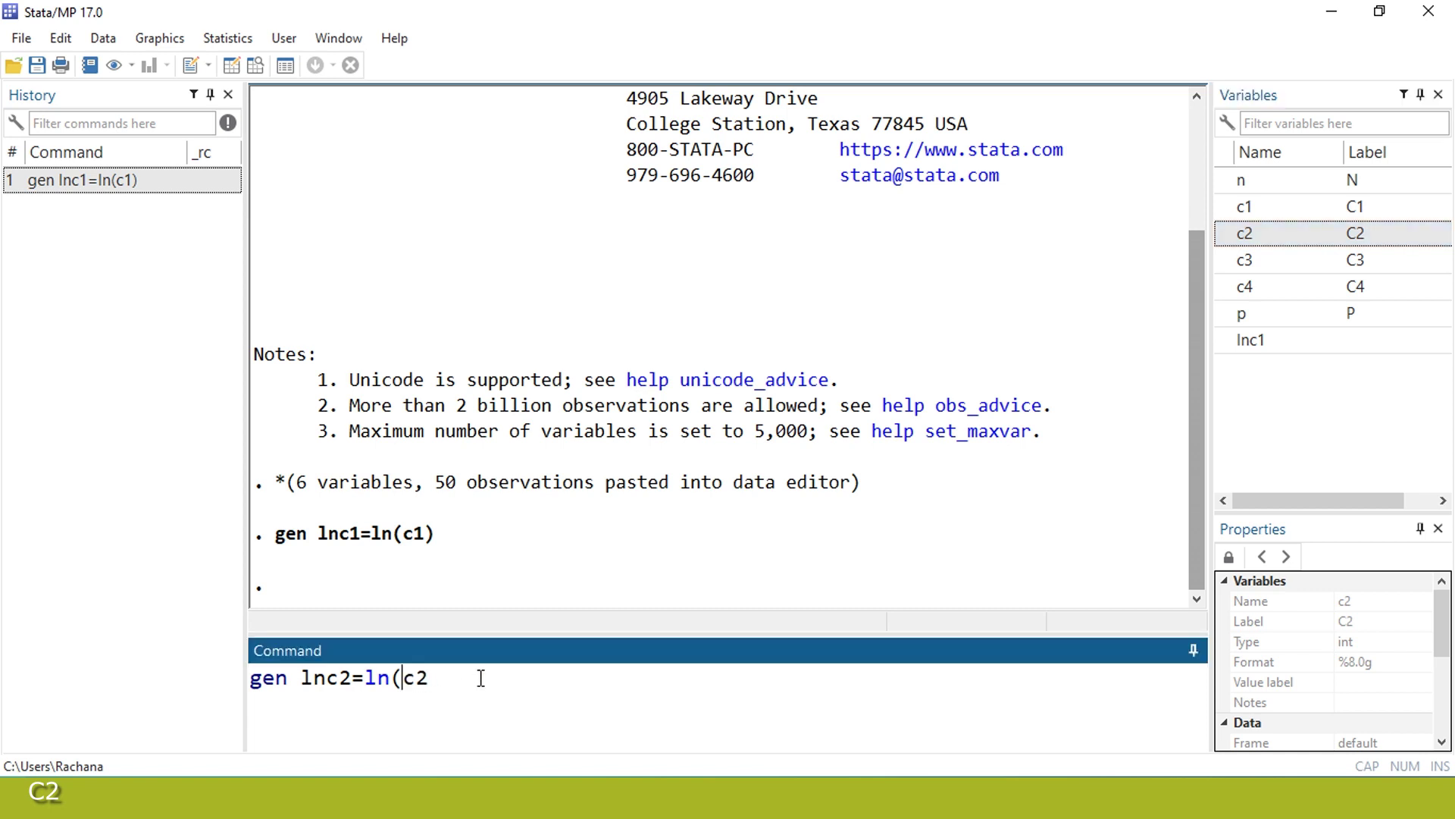
key("End")
type(")")
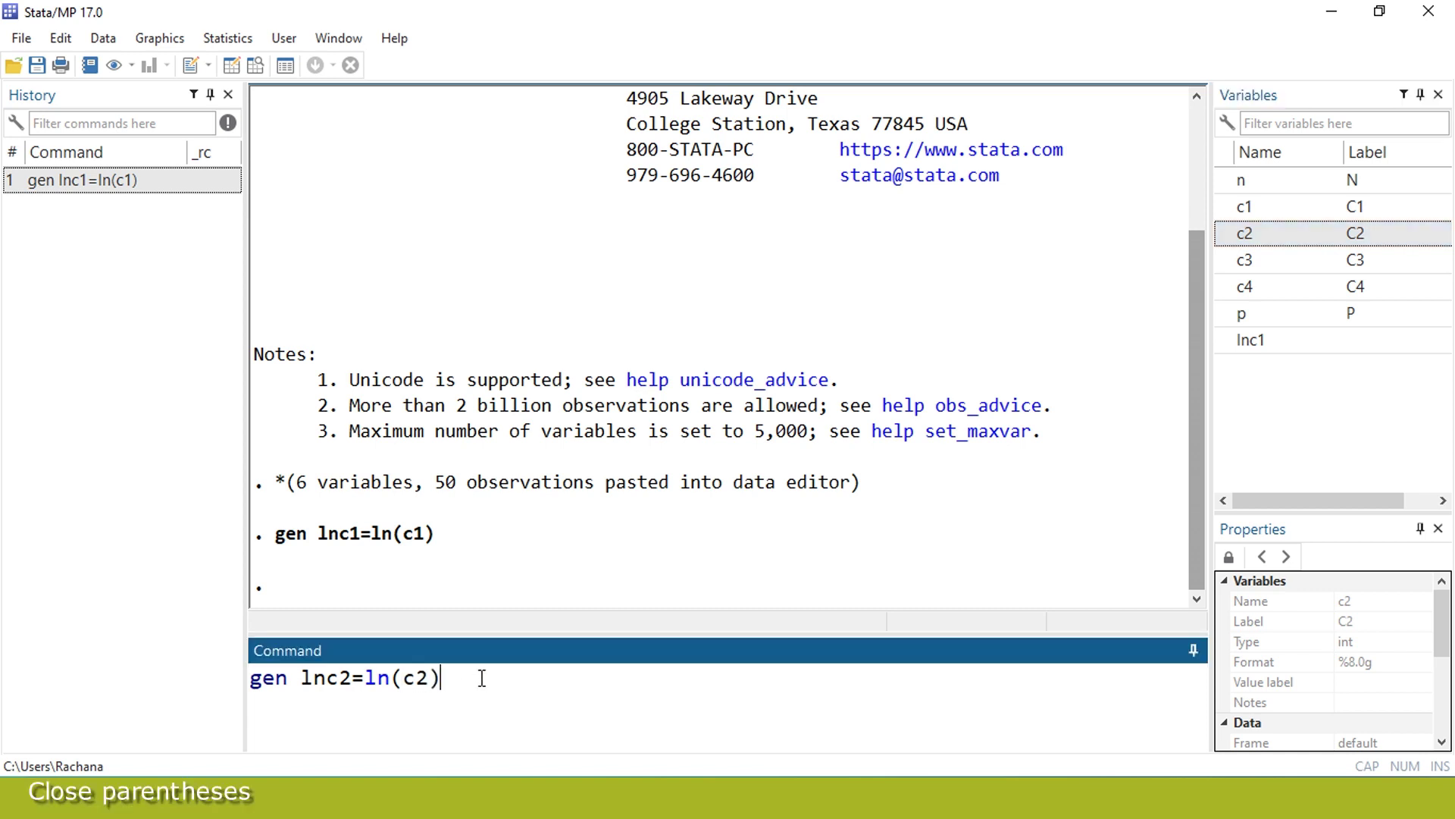
key("Return")
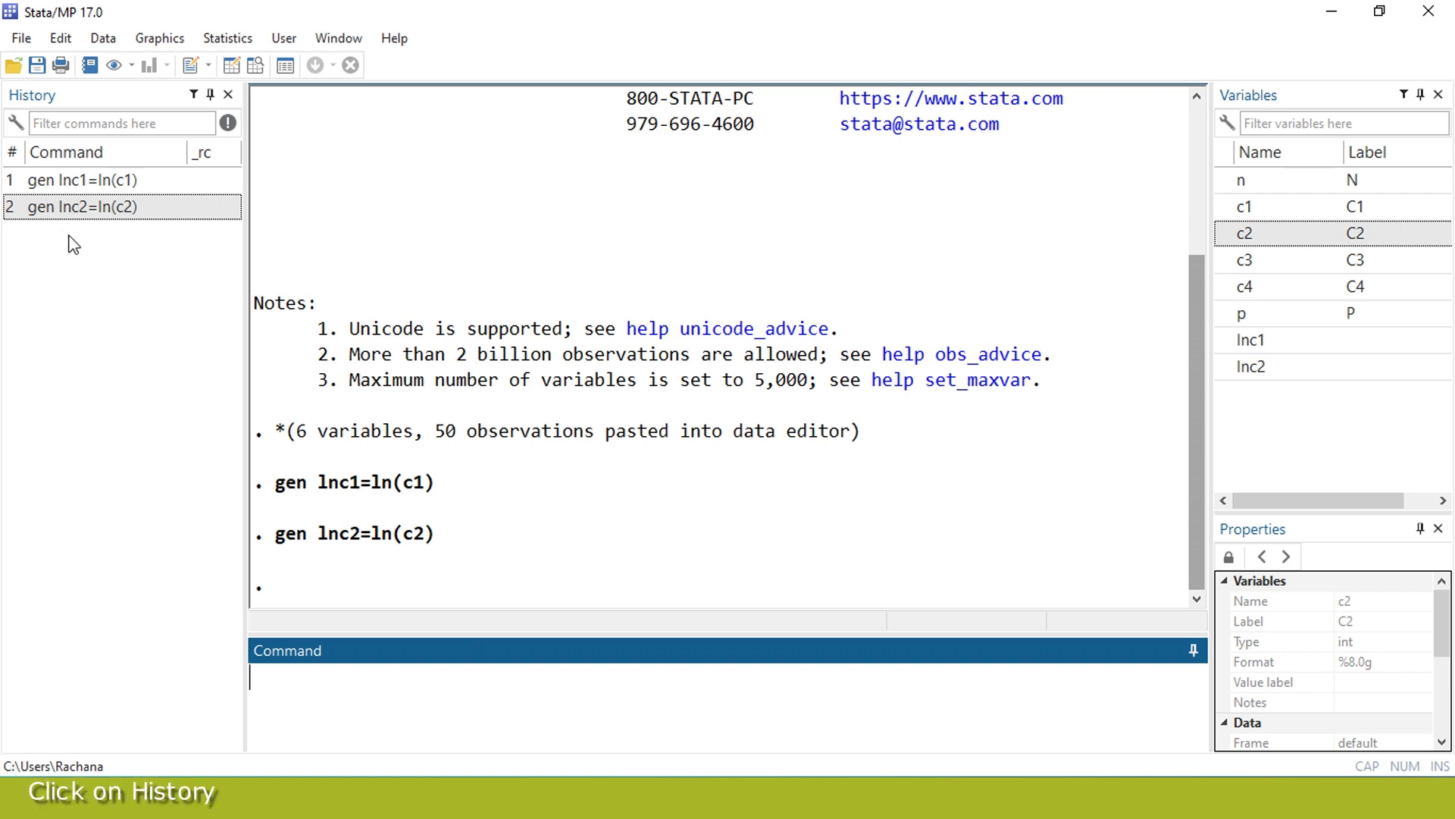
Recall the lnc2 command, change it to gen lnc3=ln(c3), and run it.
left_click(72, 212)
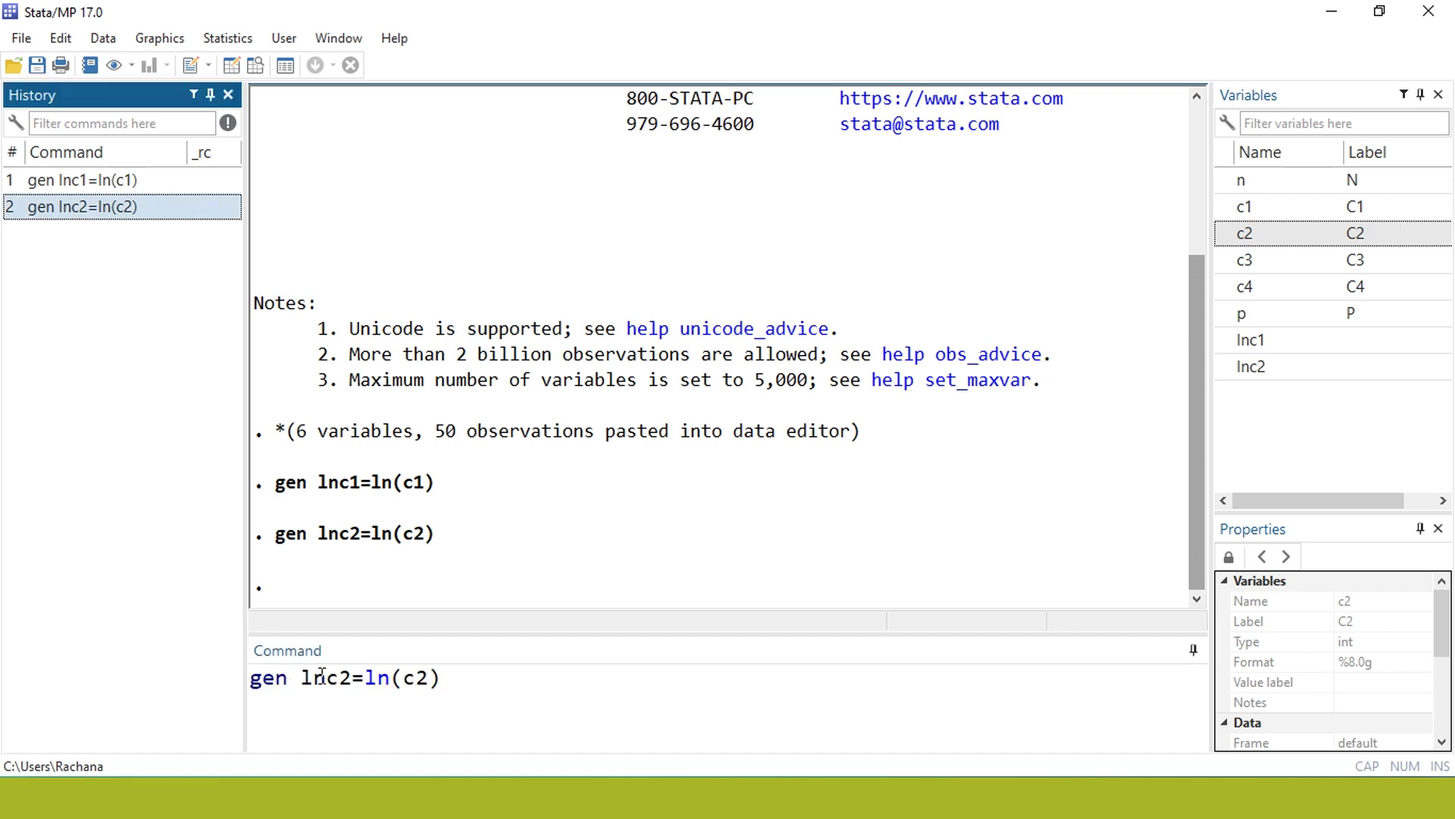
left_click(350, 677)
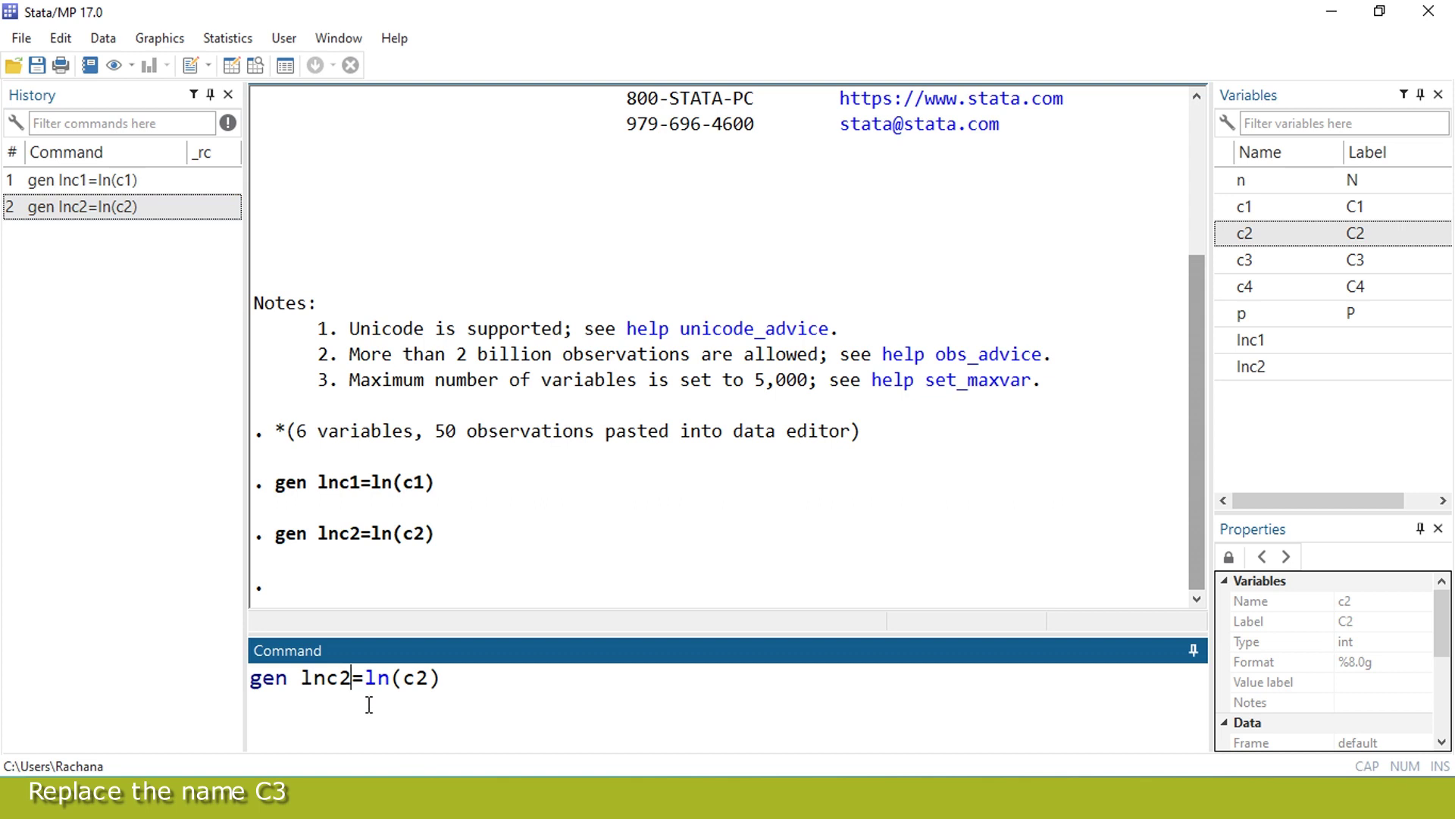
key("BackSpace")
type("3")
left_click(429, 708)
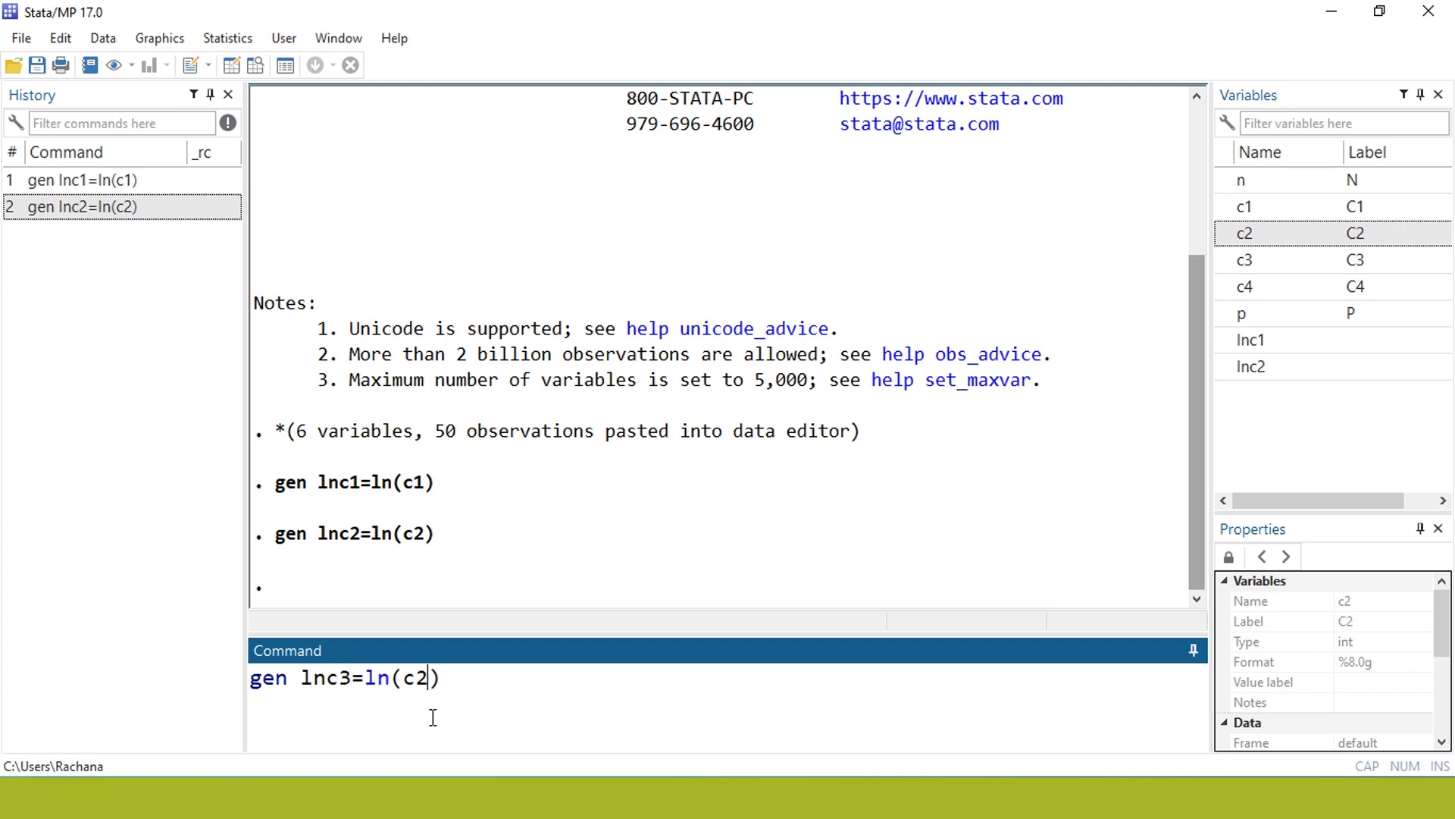
key("BackSpace")
type("3")
key("Return")
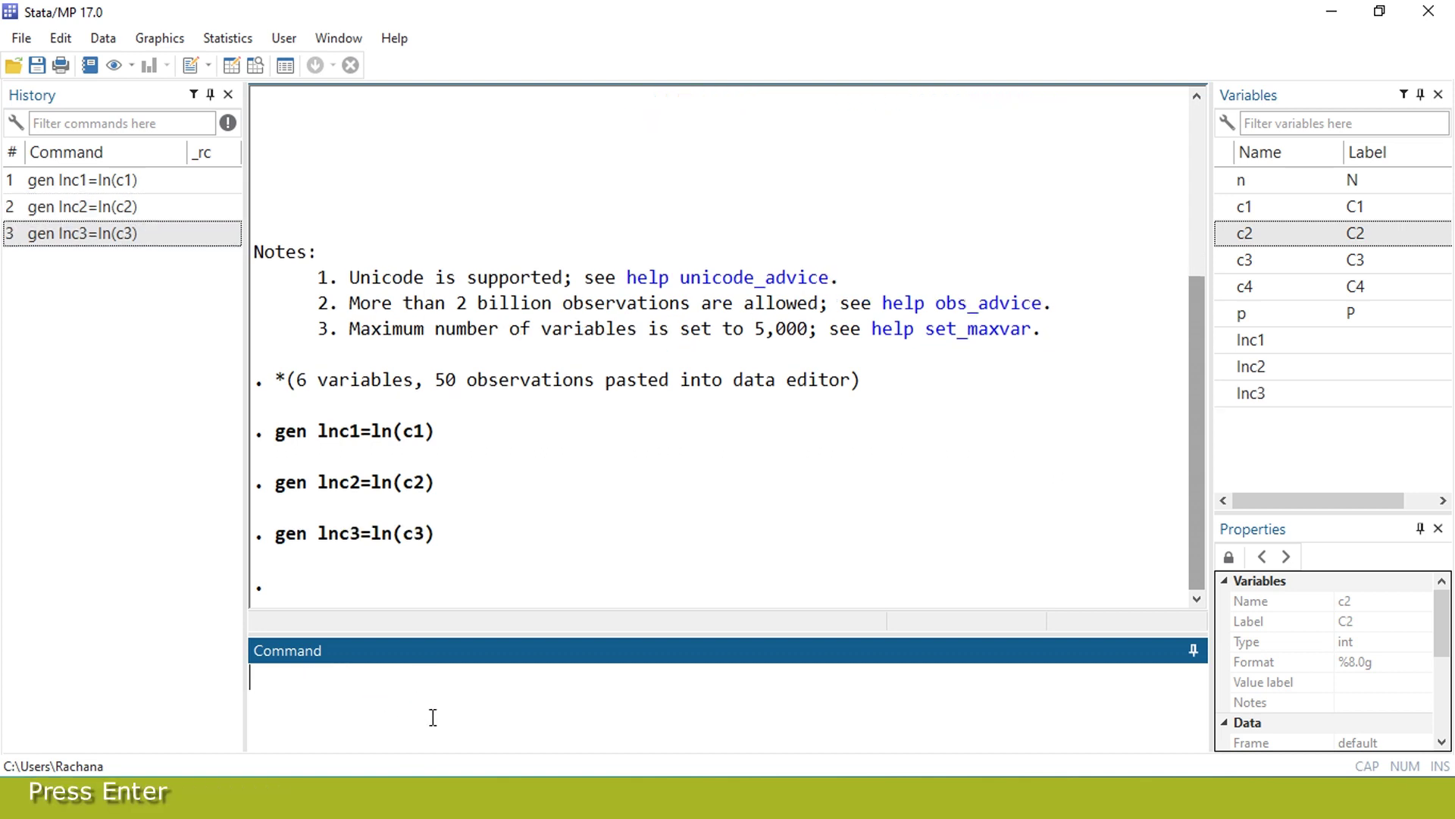
Recall the lnc3 command, change it to gen lnc4=ln(c4), and run it.
left_click(88, 241)
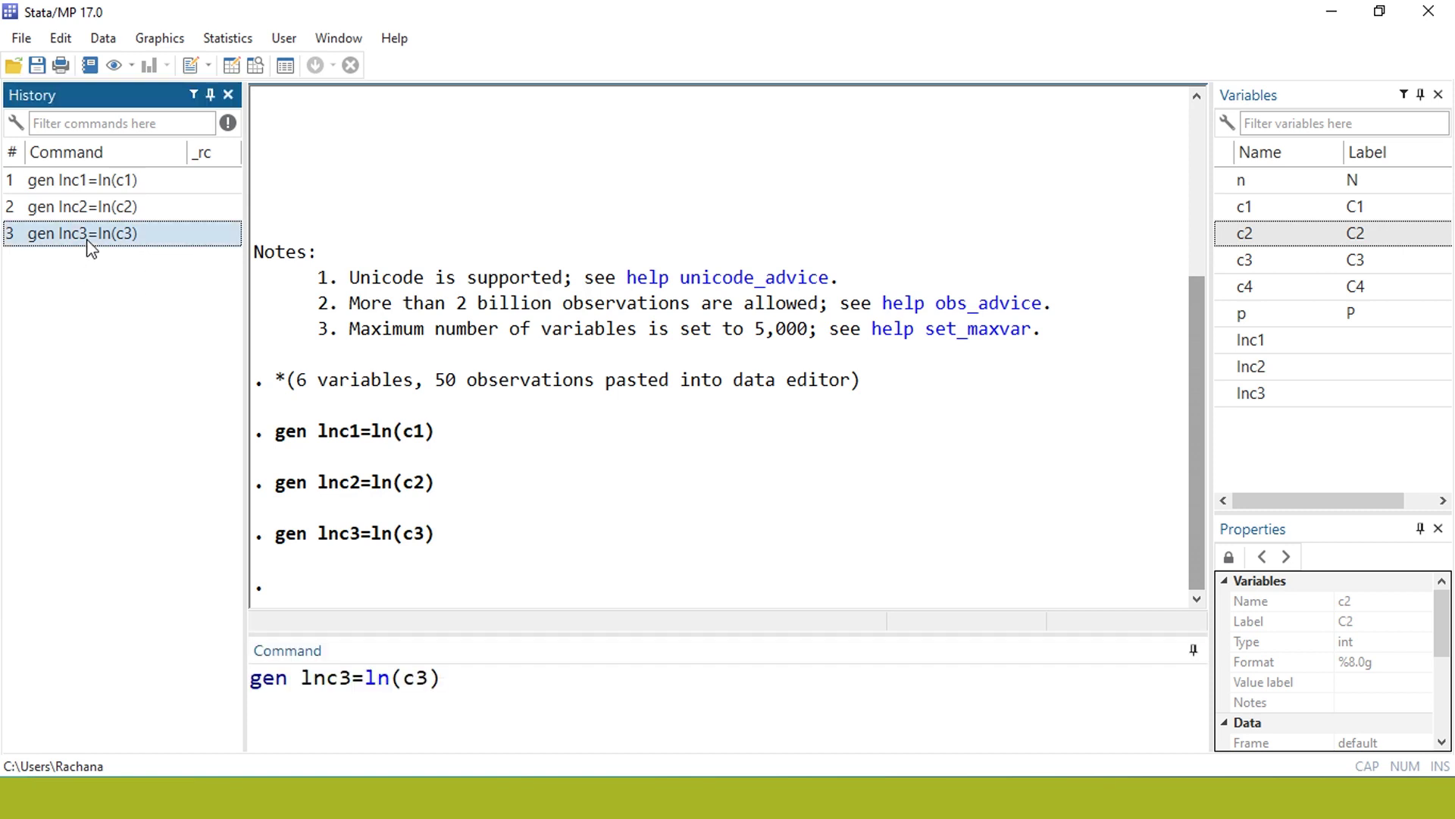
left_click(351, 677)
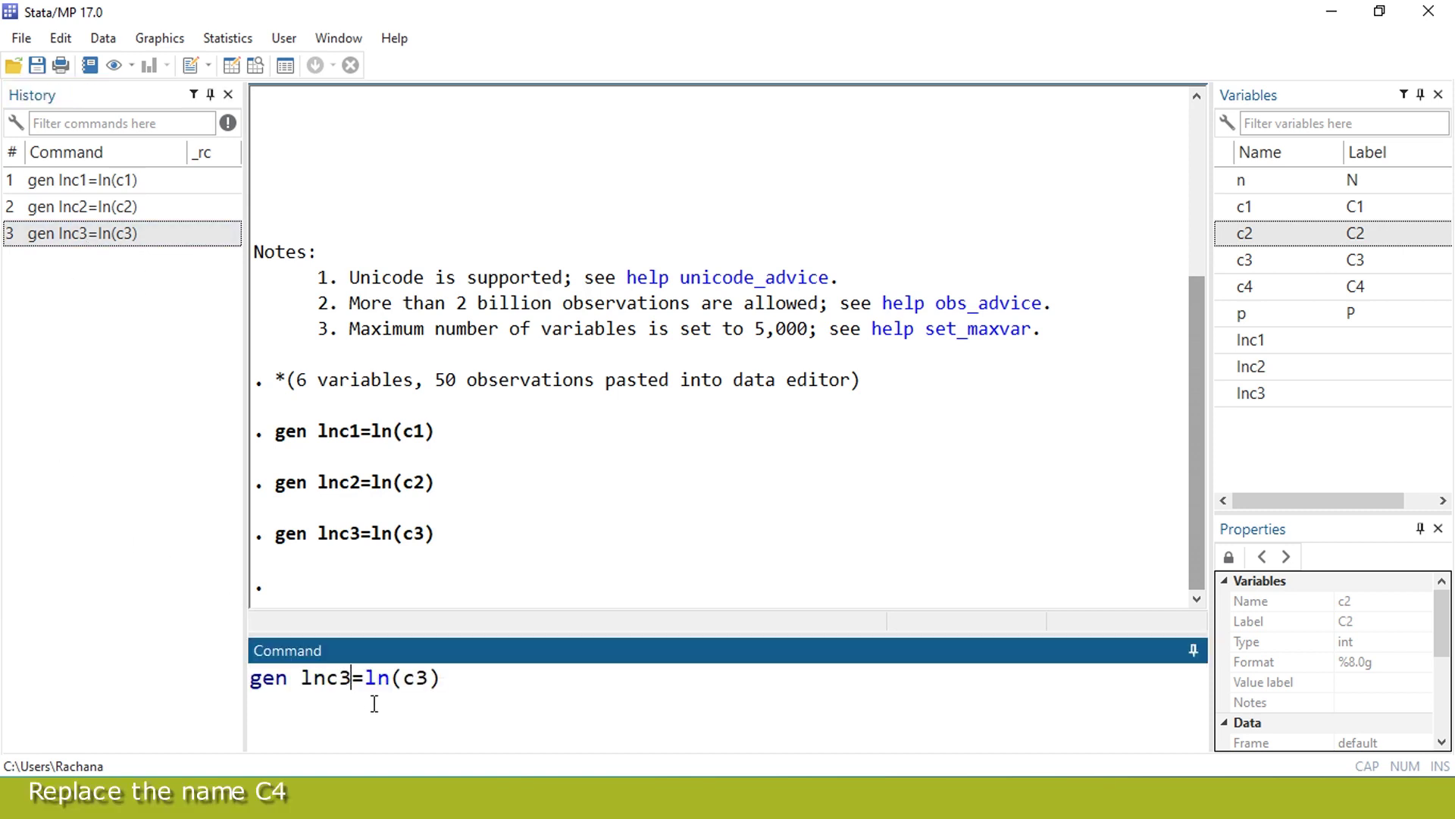
key("BackSpace")
type("4")
left_click(429, 677)
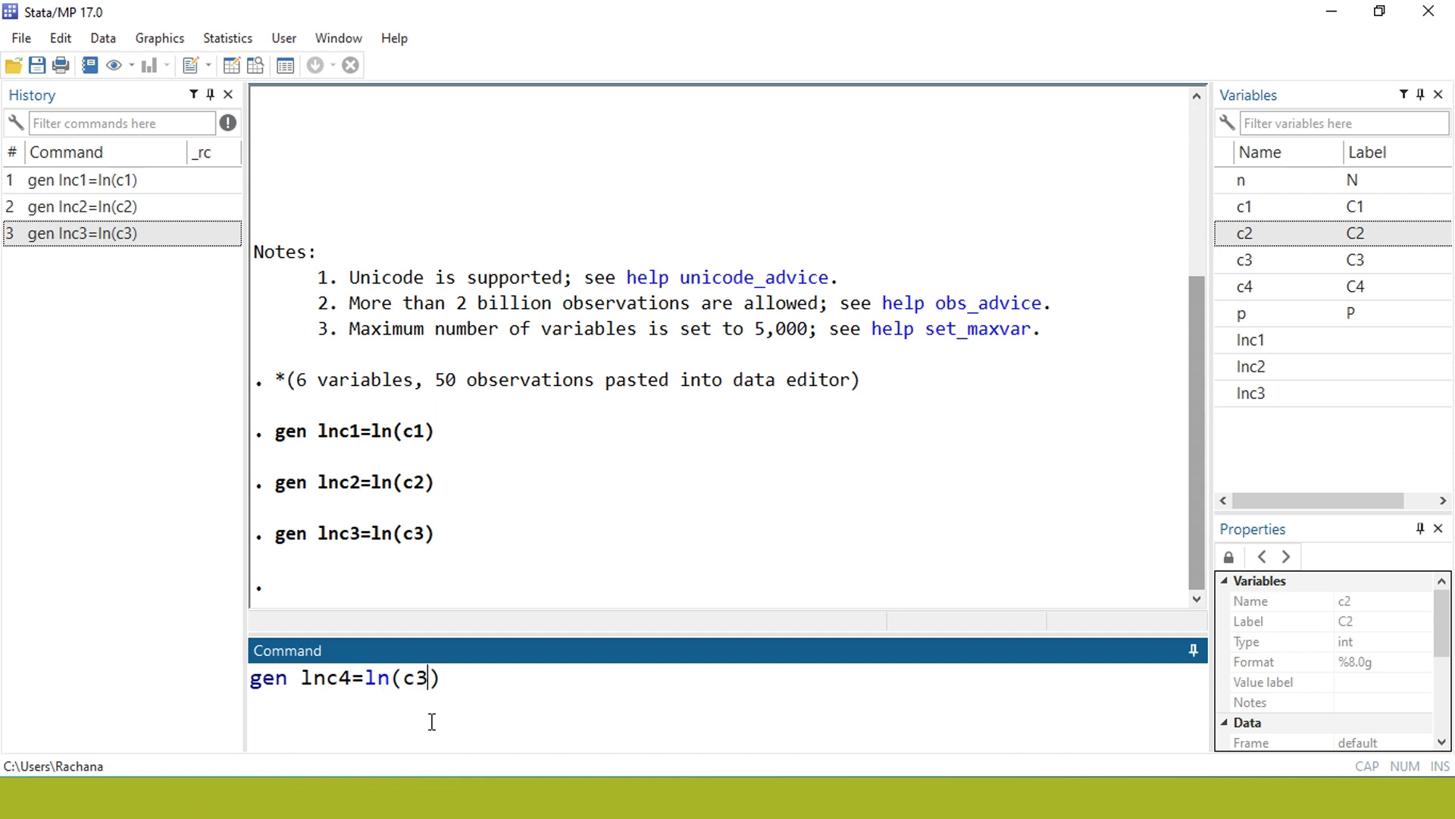
key("BackSpace")
type("4")
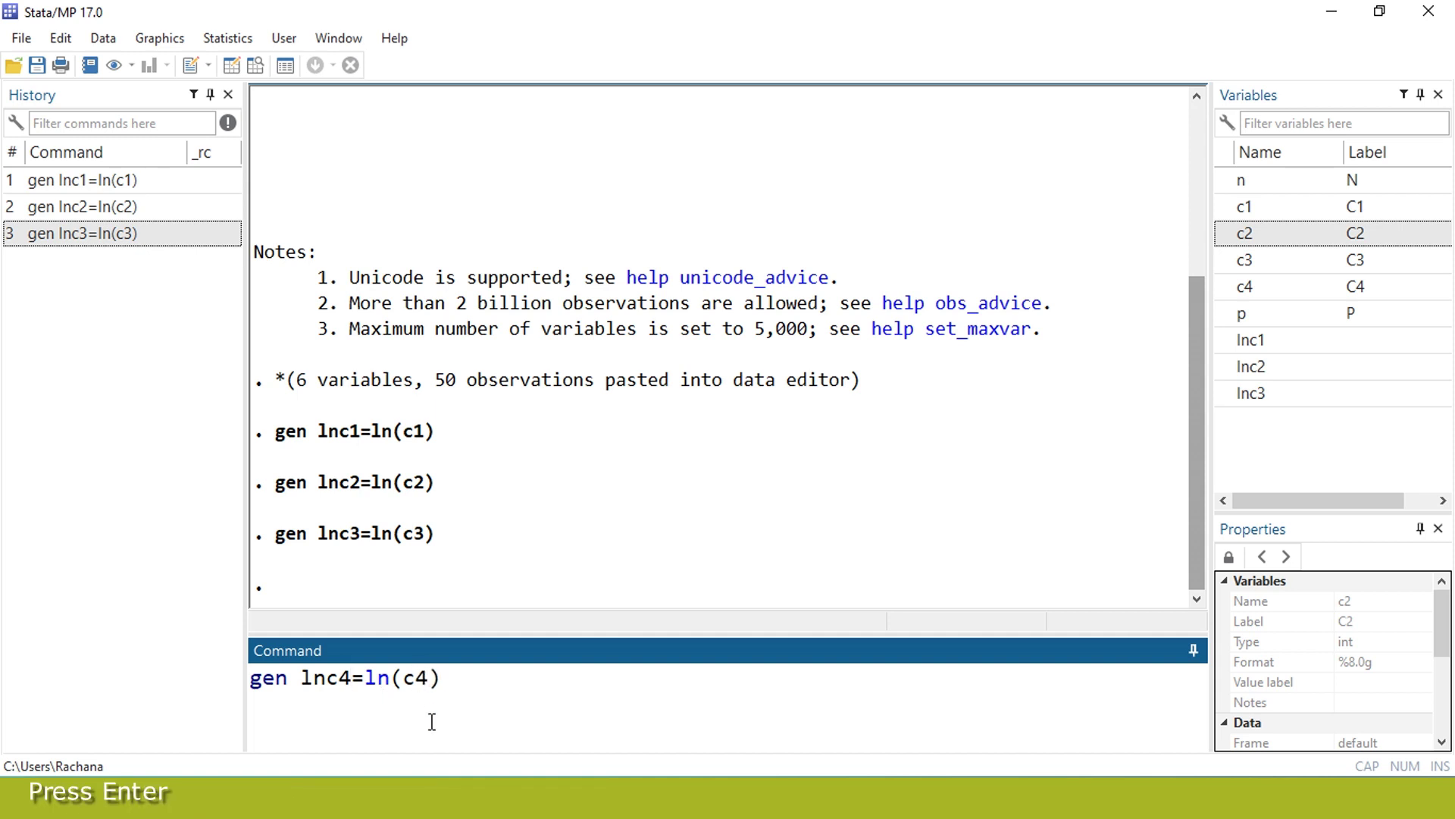
key("Return")
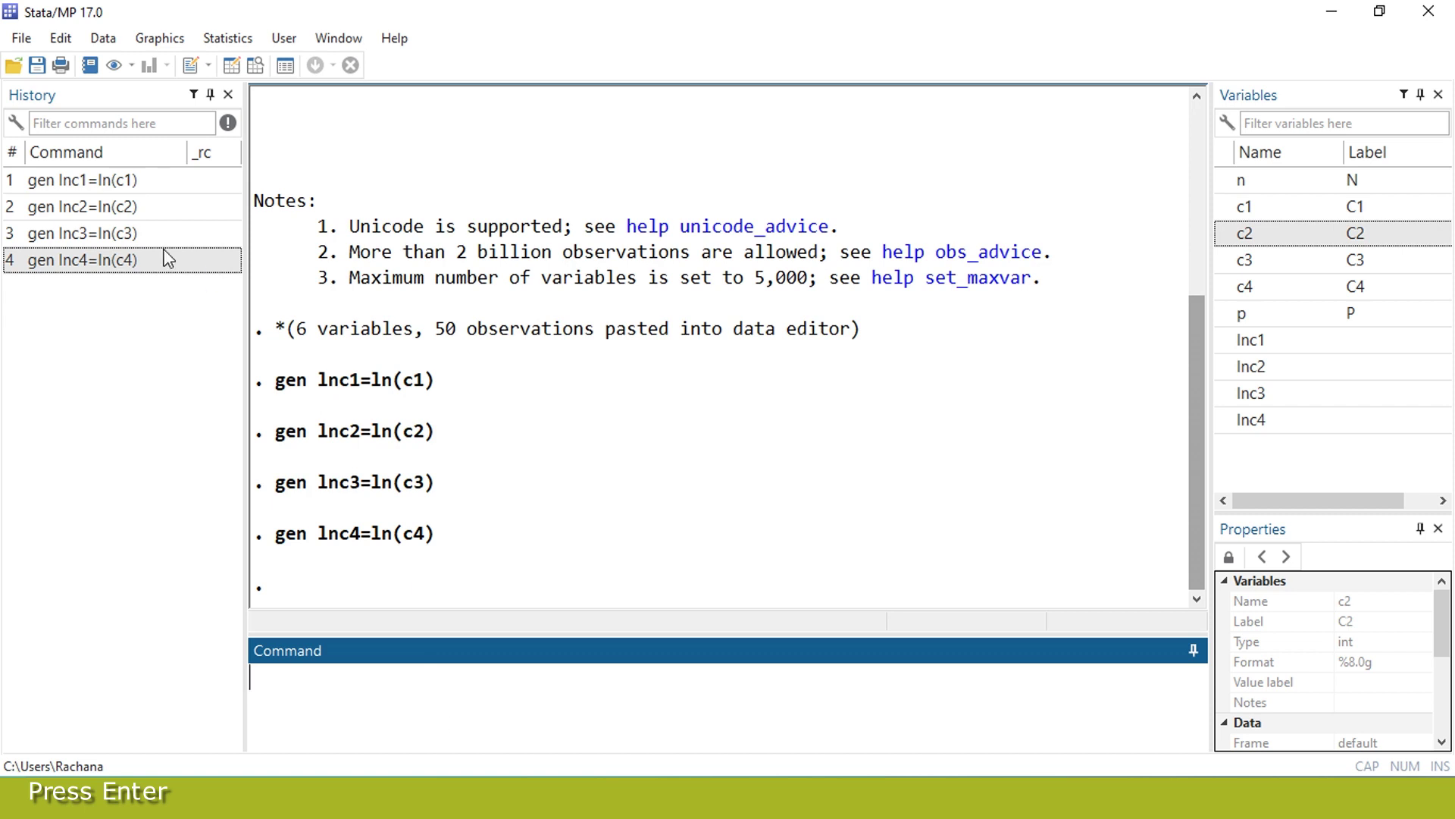
left_click(81, 265)
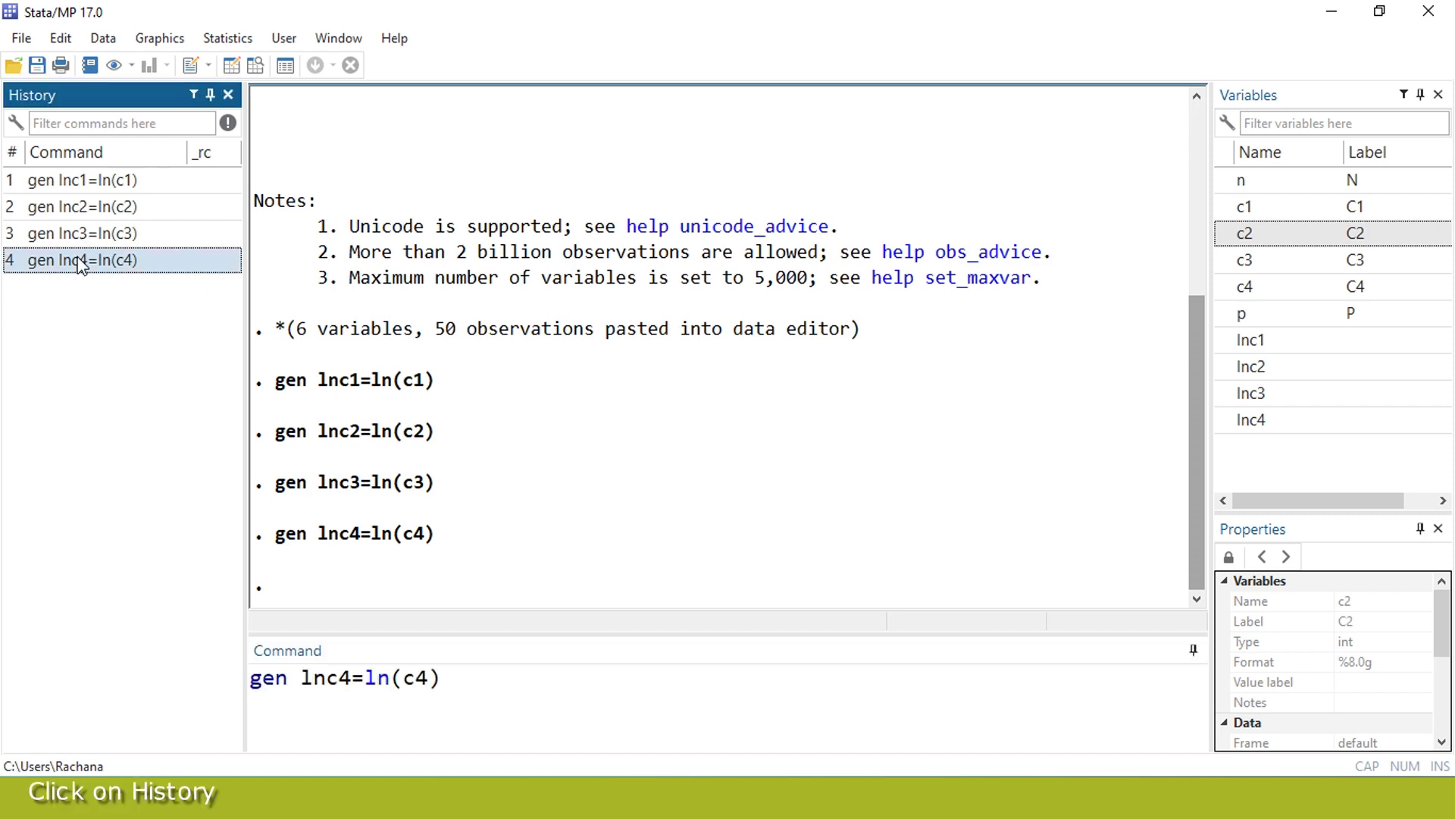
In the recalled command, change the new variable name to lnp.
left_click(347, 681)
key("BackSpace")
key("BackSpace")
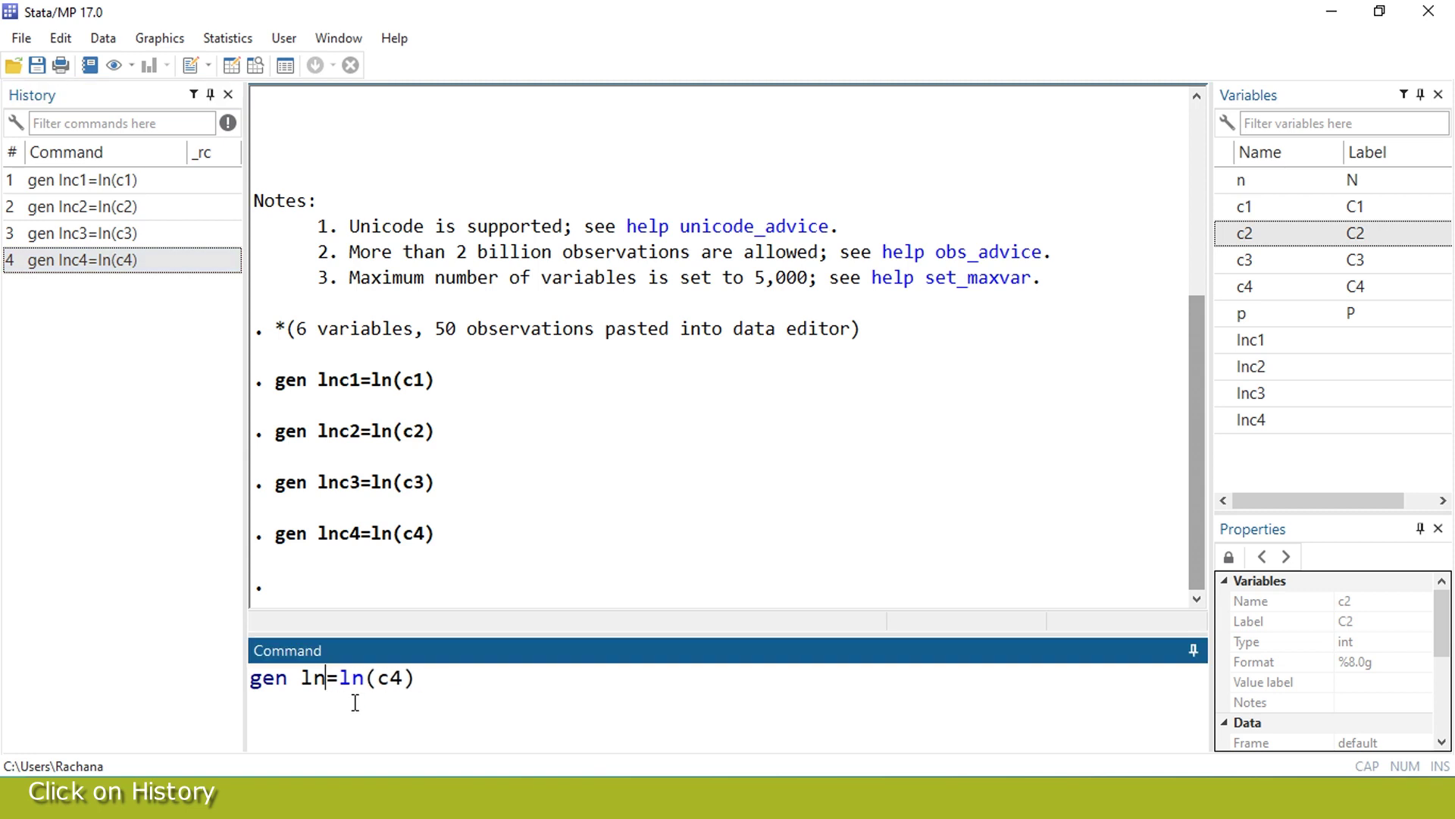
left_click(1232, 315)
left_click(1225, 311)
left_click(353, 686)
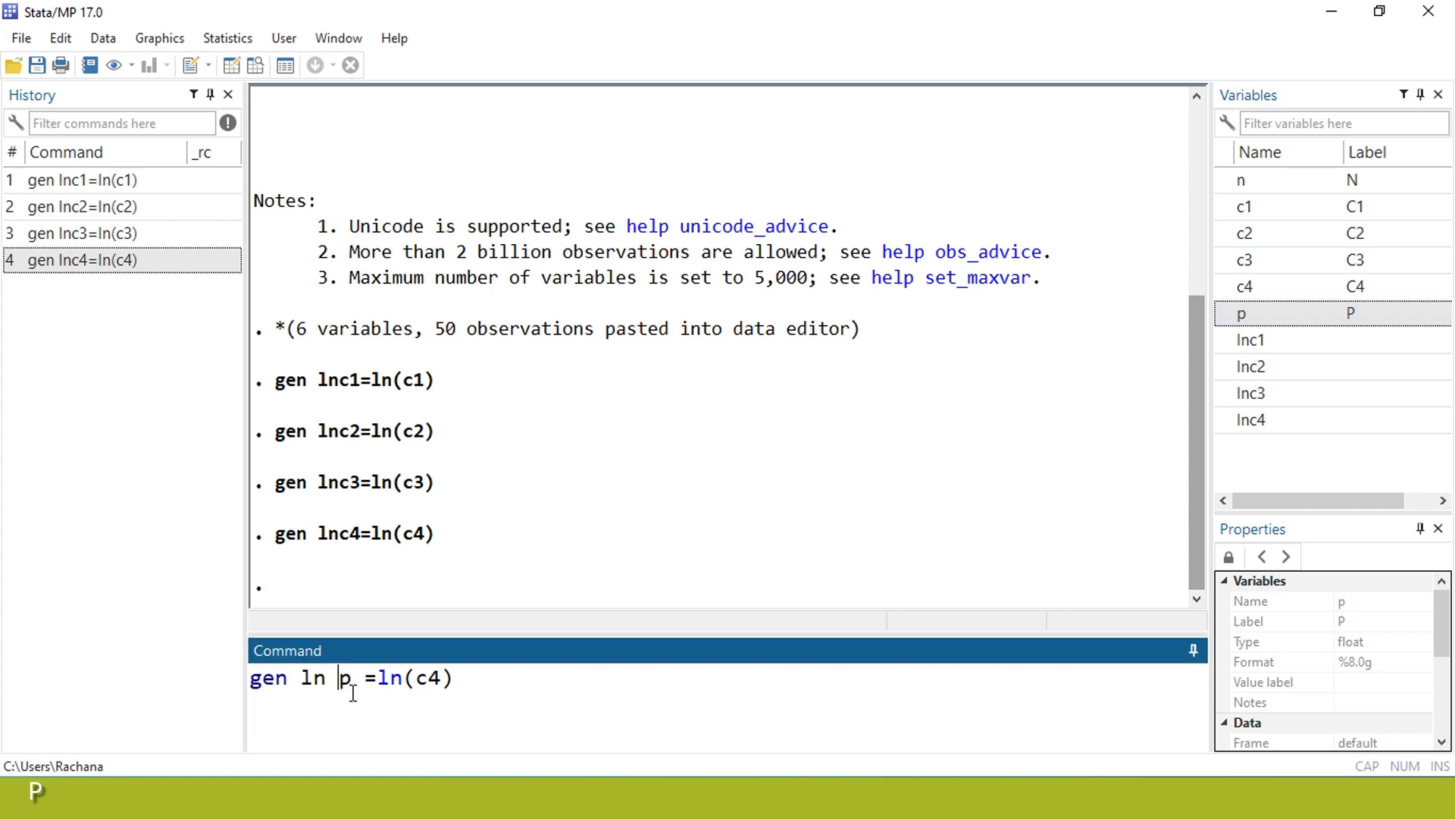
key("Left")
key("BackSpace")
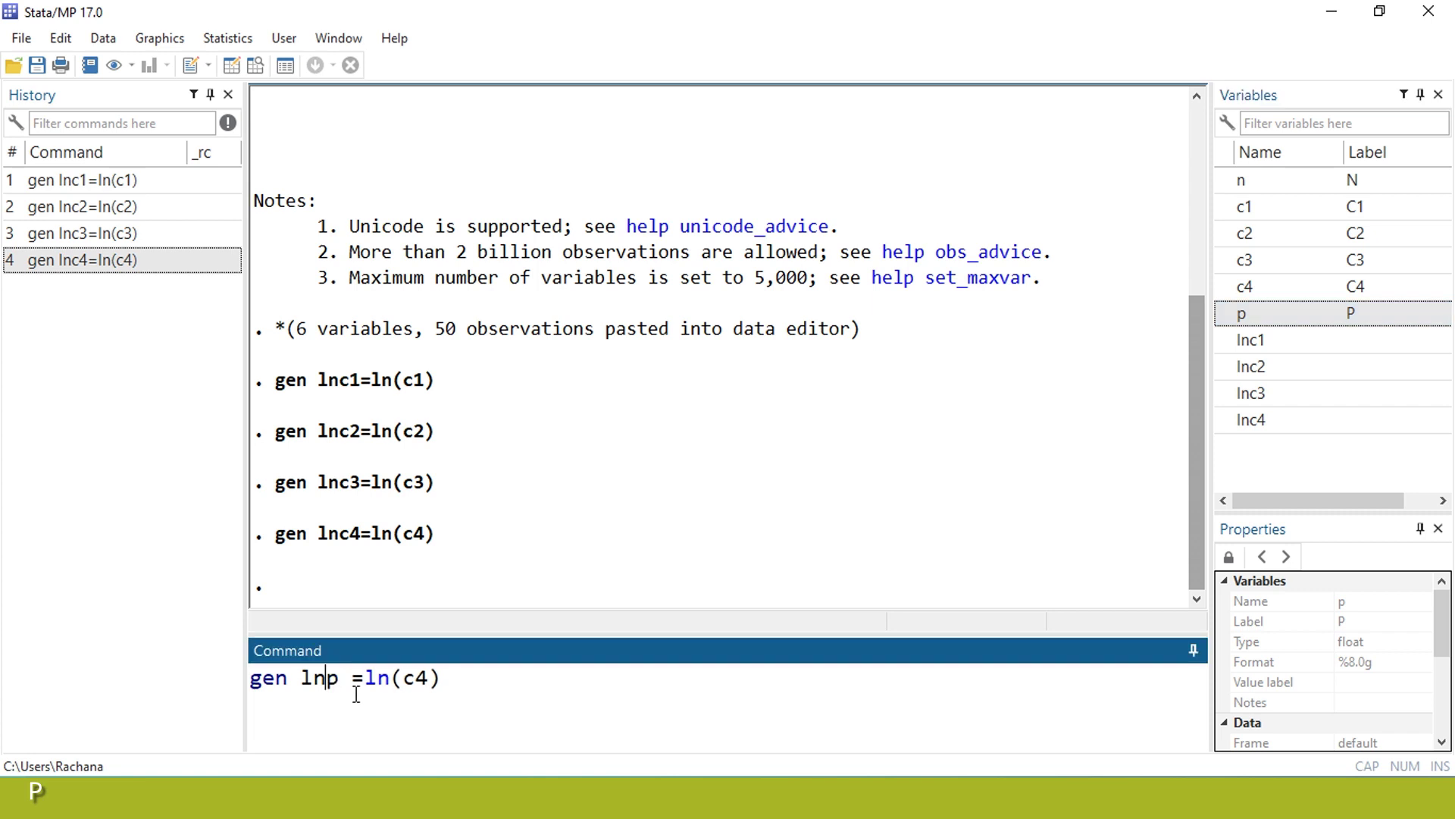
Replace c4 with p inside ln() and run gen lnp =ln(p).
left_click(430, 691)
key("BackSpace")
key("BackSpace")
left_click(1224, 311)
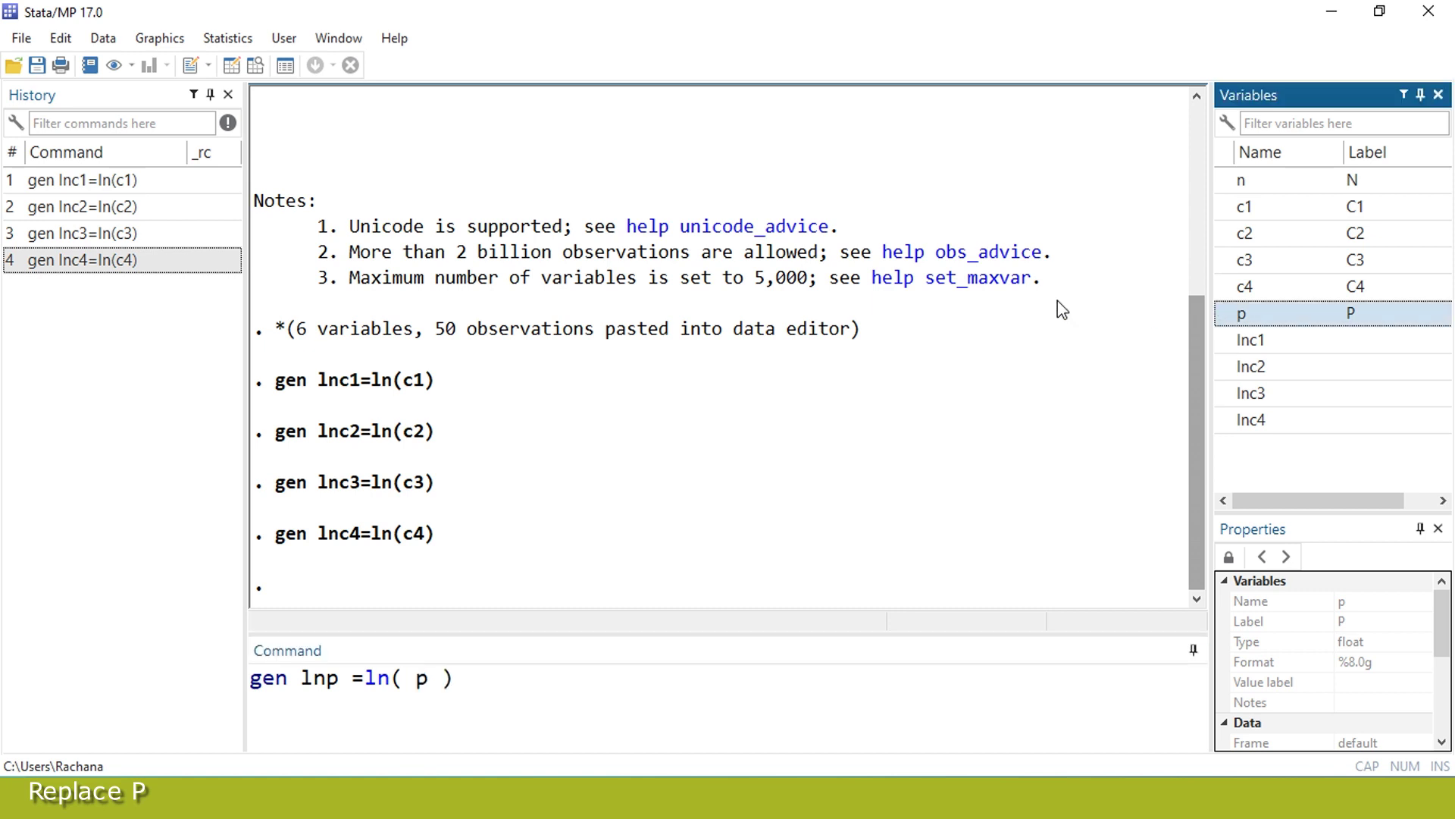
left_click(417, 680)
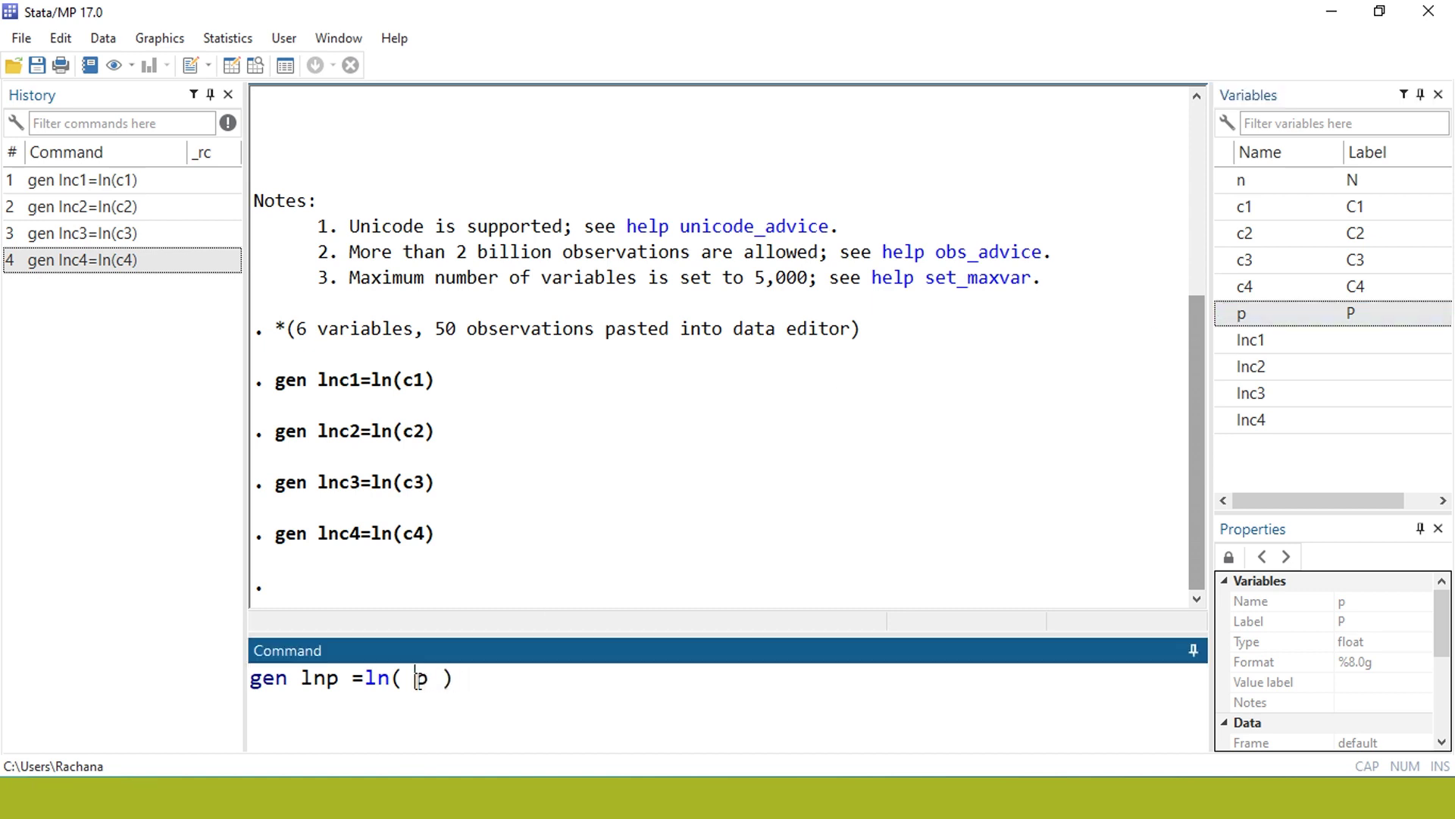
key("BackSpace")
key("Right")
key("Delete")
key("Return")
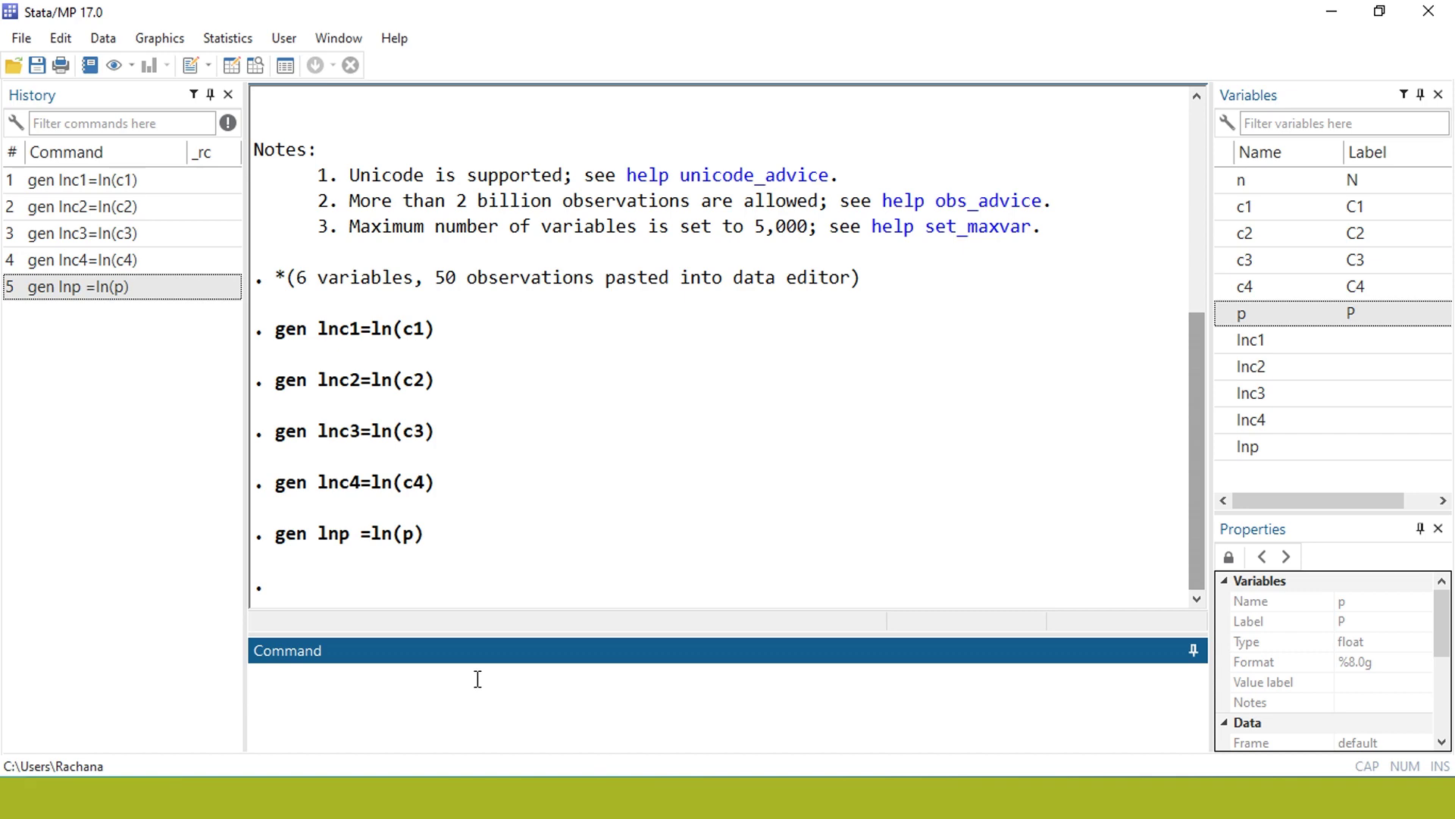
left_click(232, 70)
left_click_drag(613, 128, 972, 158)
left_click_drag(1167, 183, 1171, 151)
type("reg")
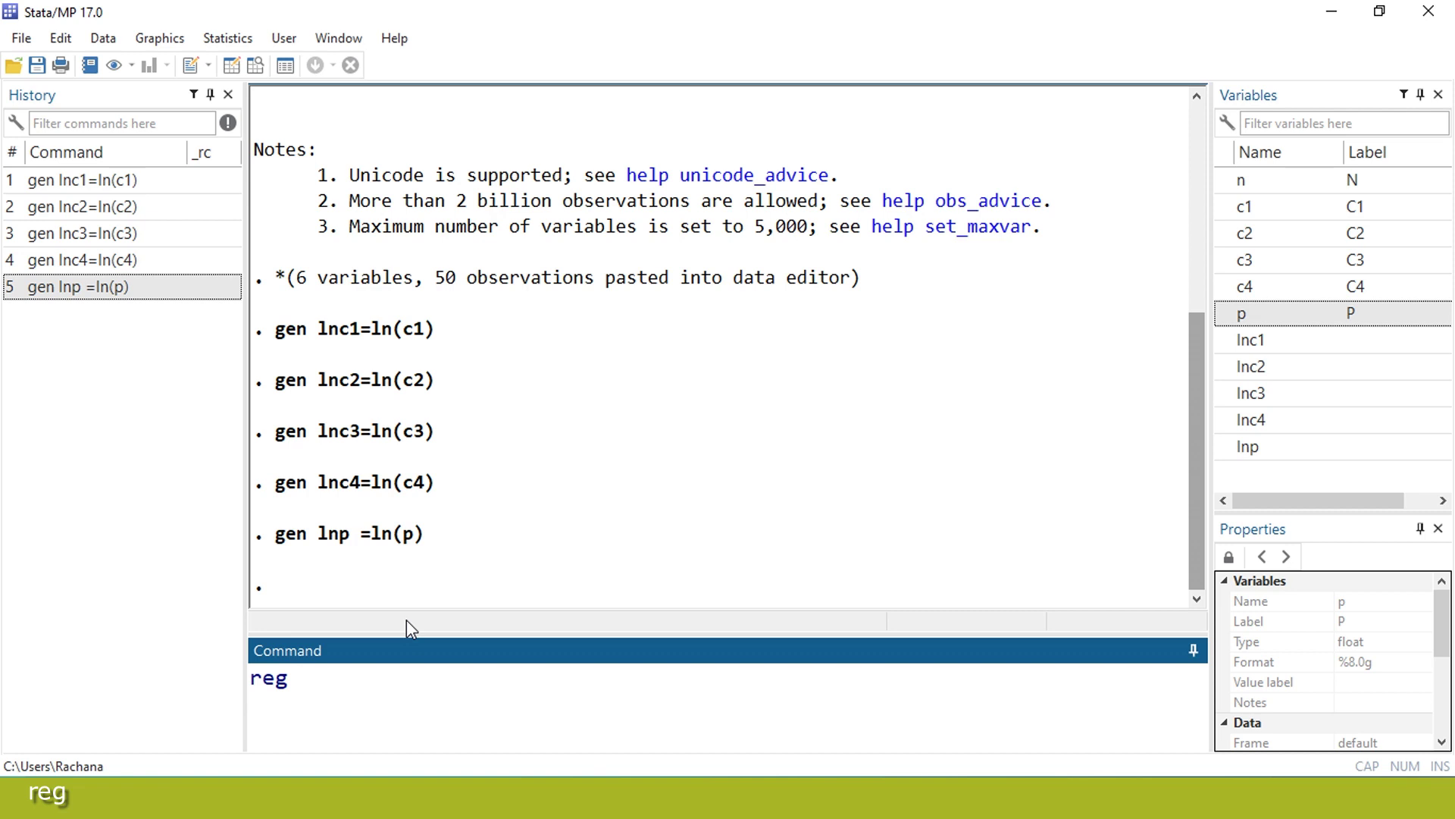
Run reg lnp lnc1 lnc2 lnc3 lnc4, giving 50 observations and R-squared 0.6048.
mouse_move(1230, 453)
left_click(1226, 448)
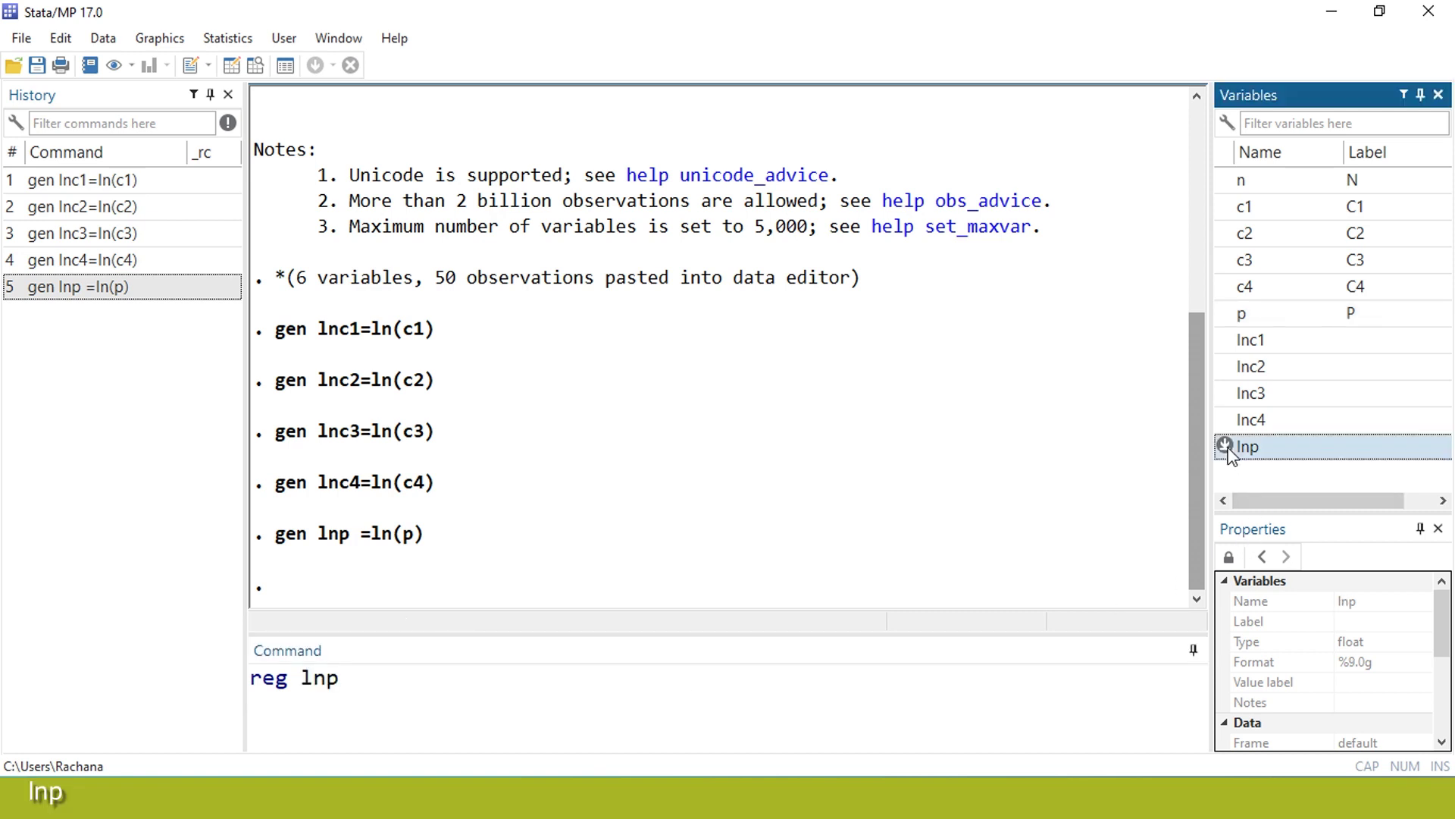
left_click(397, 673)
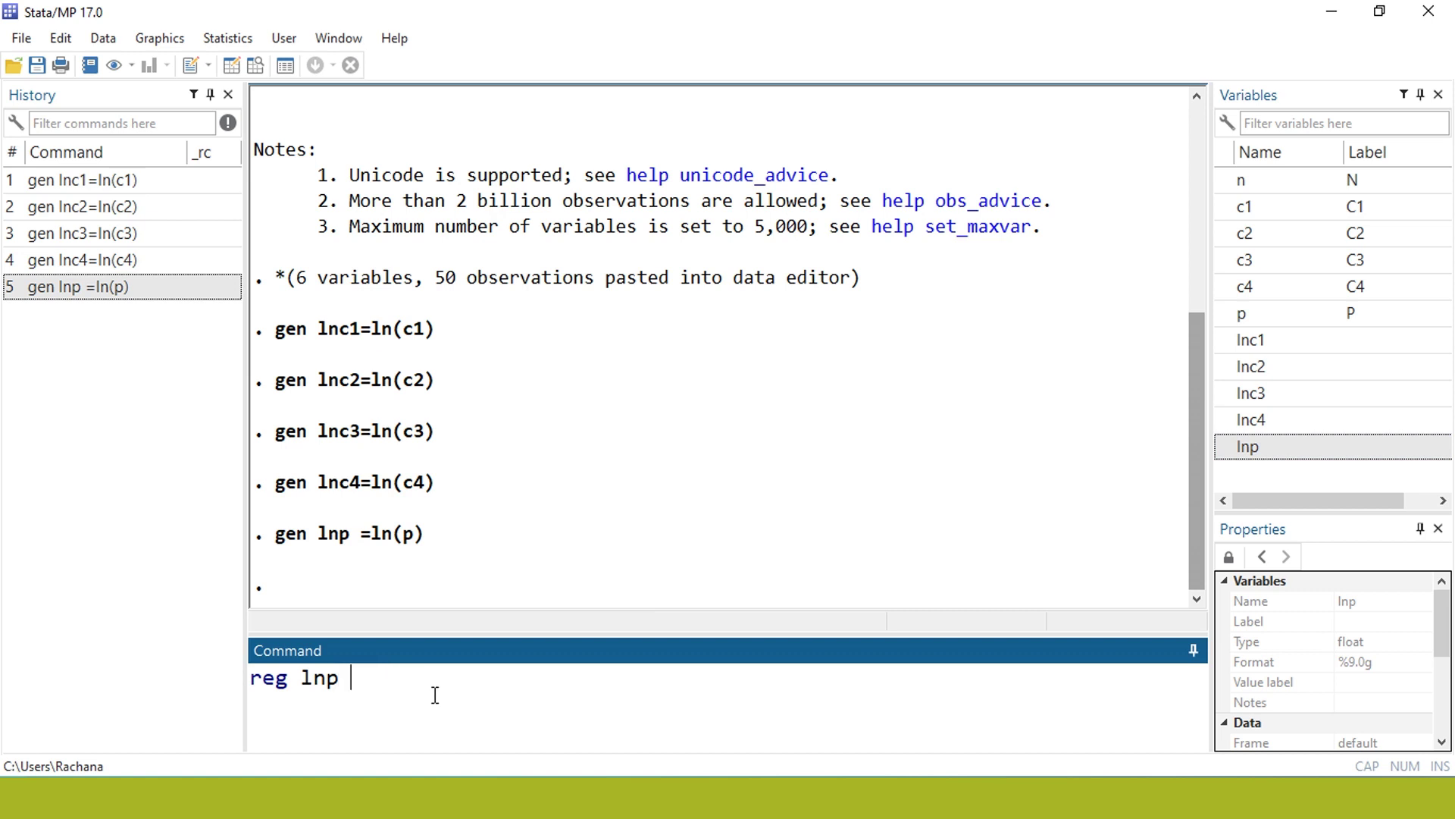
left_click(1225, 341)
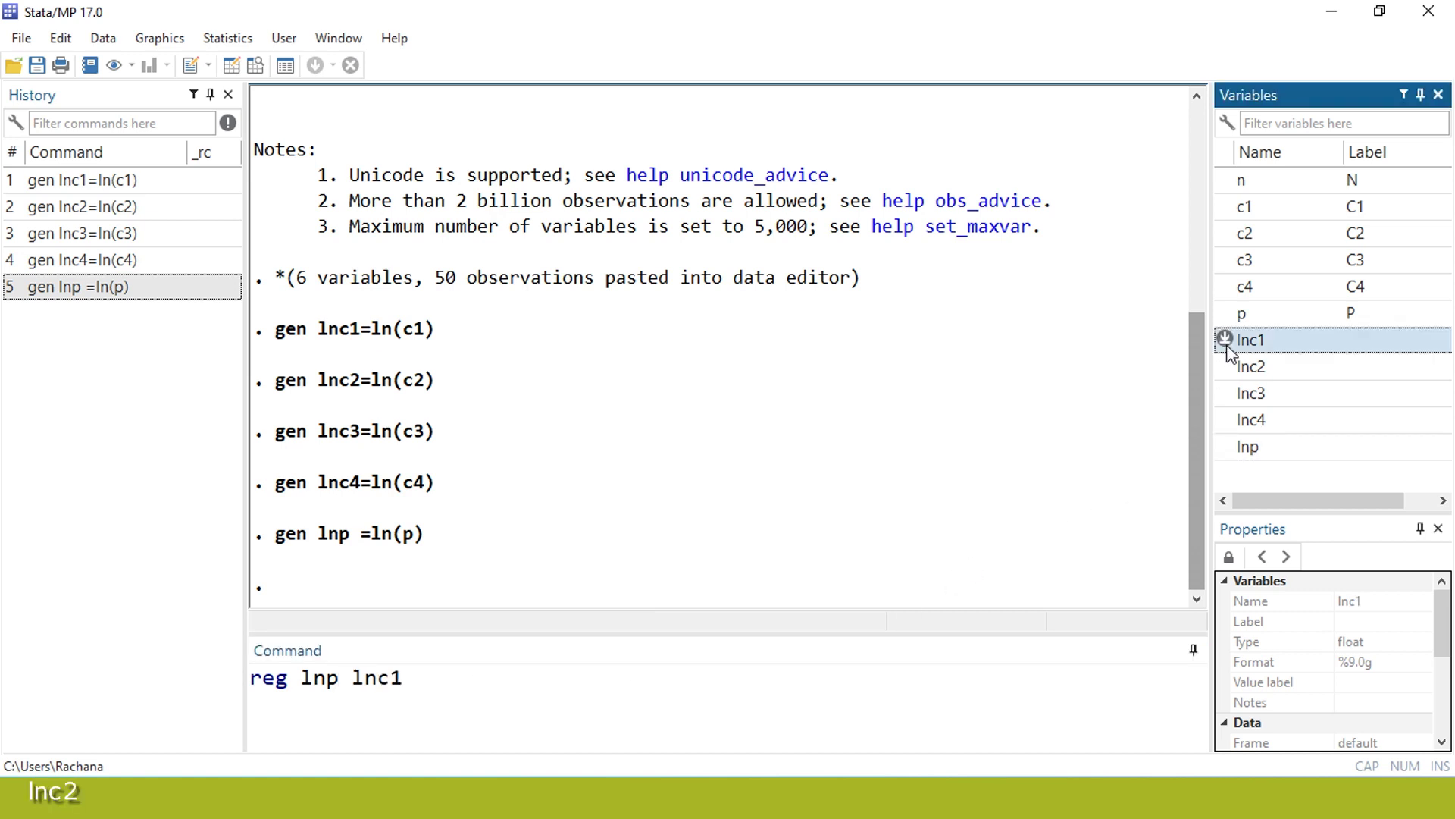
left_click(1225, 366)
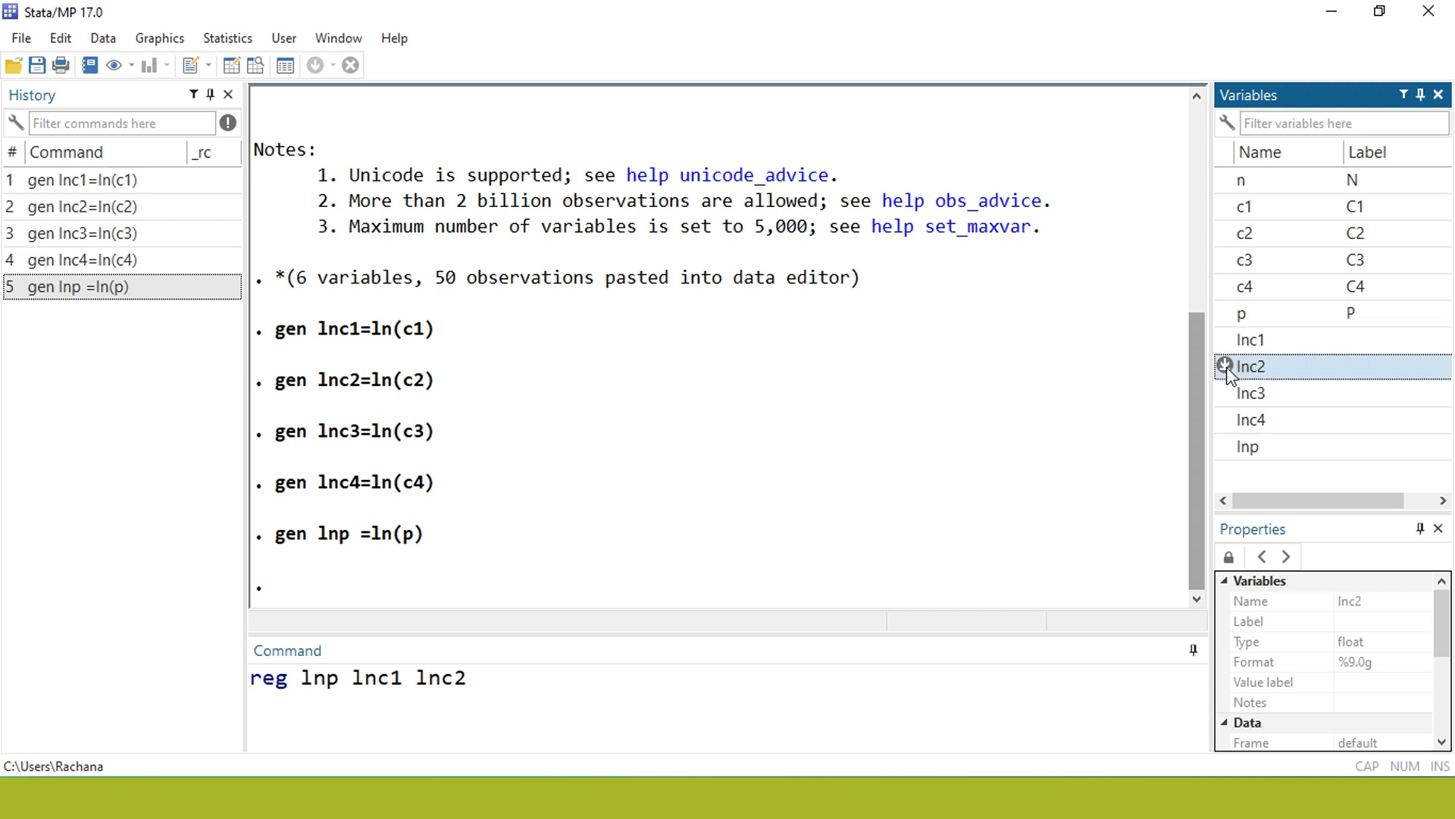
left_click(1225, 393)
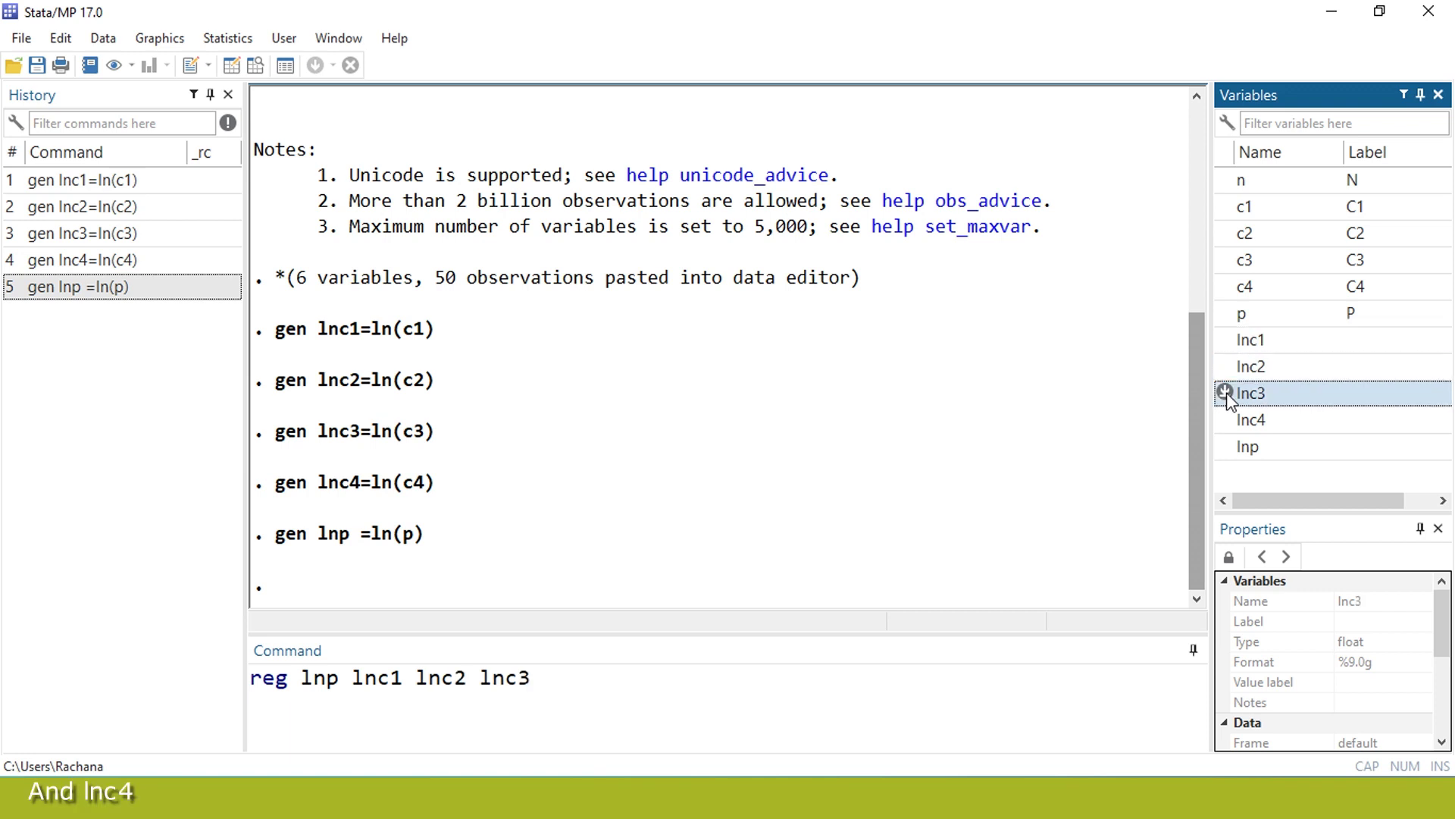
left_click(1225, 419)
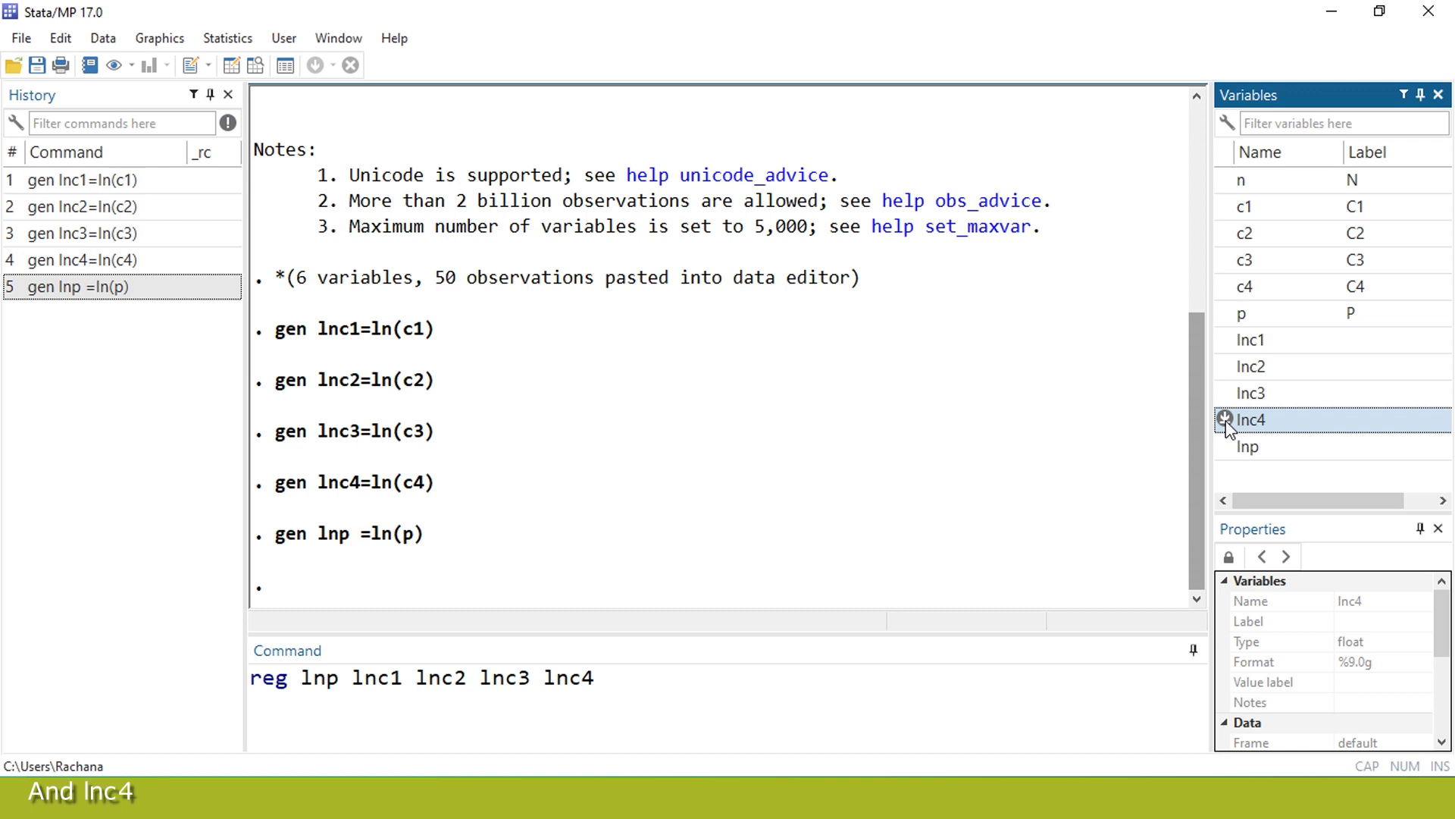
left_click(639, 686)
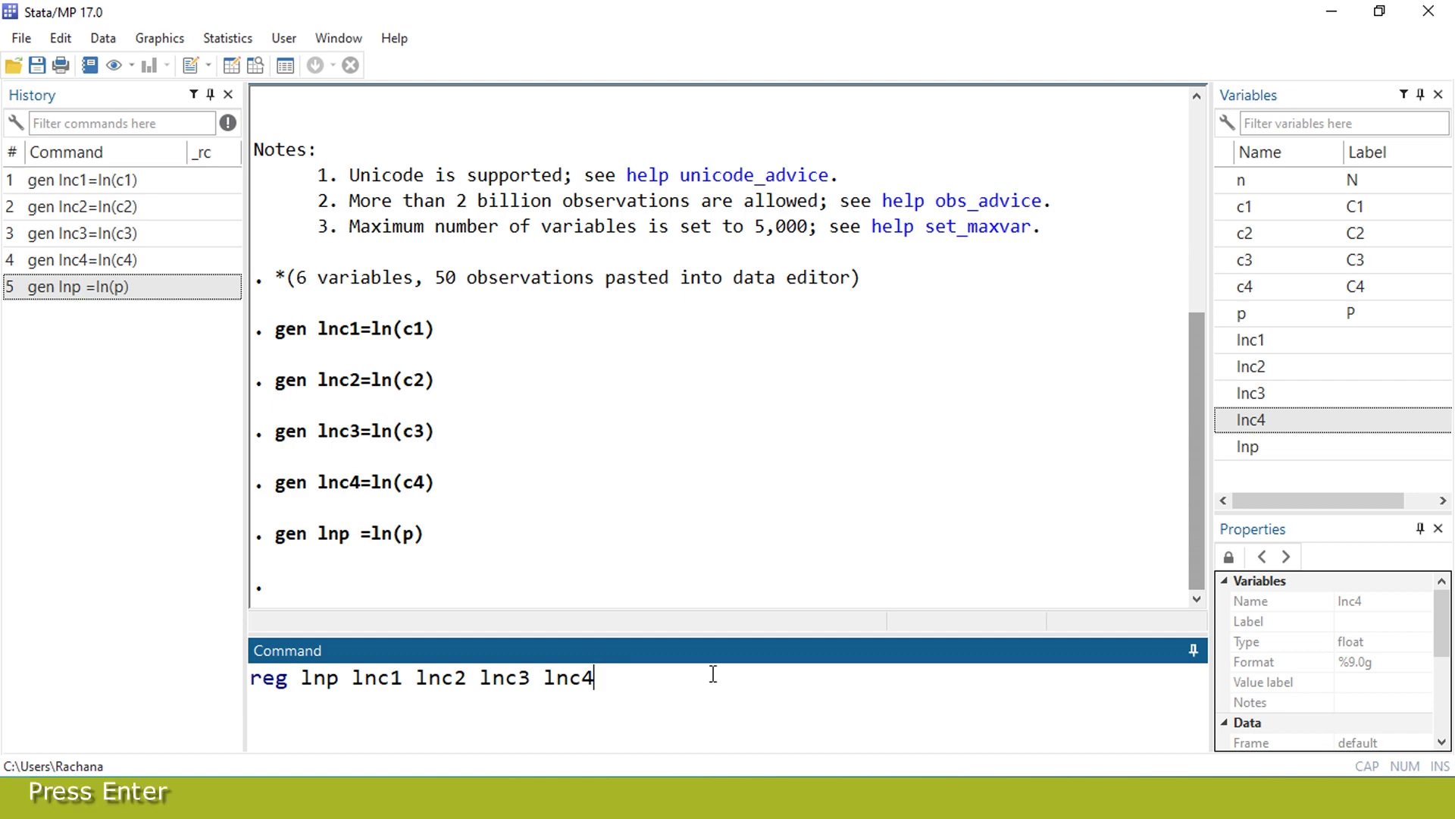
key("Return")
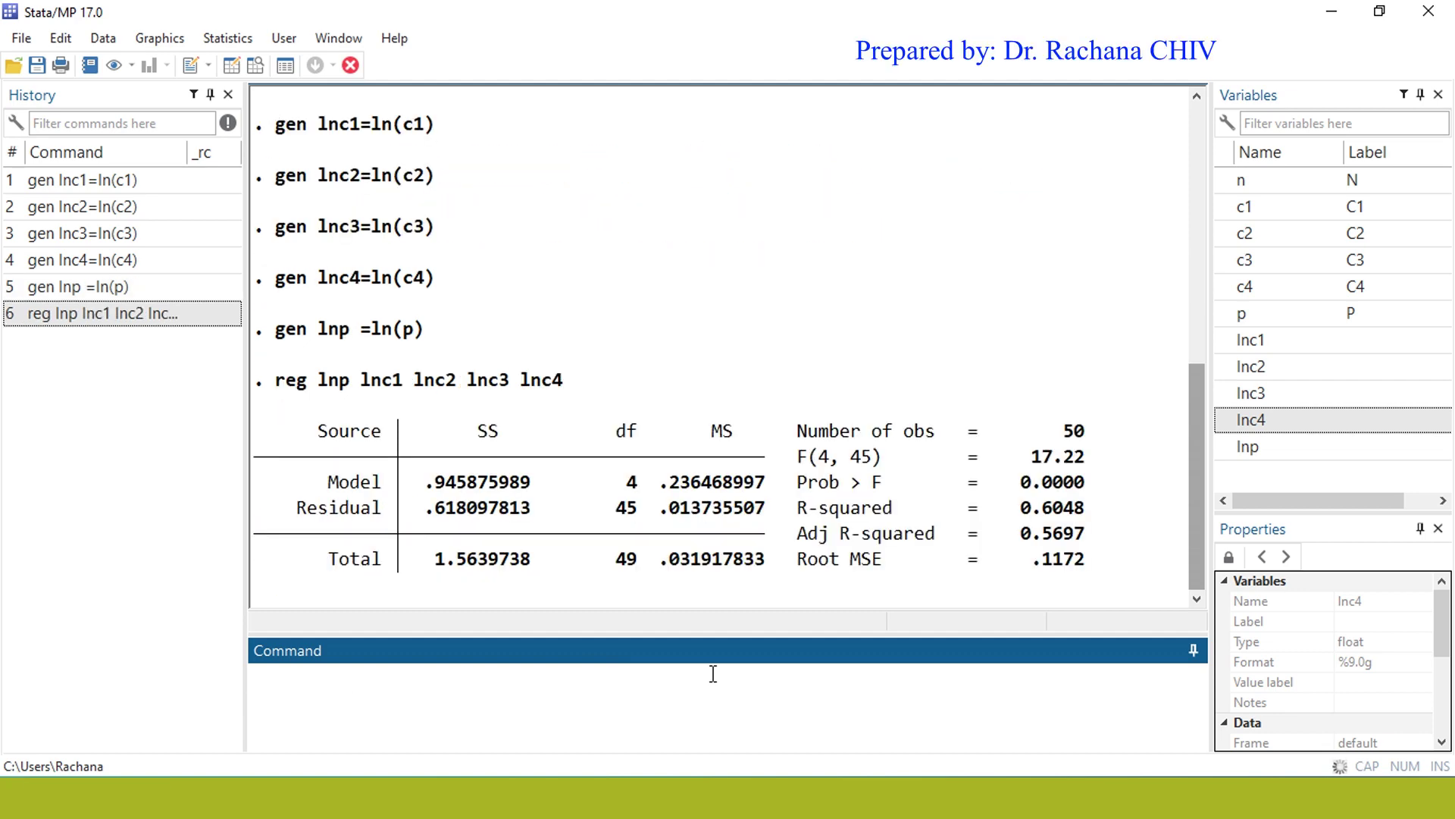